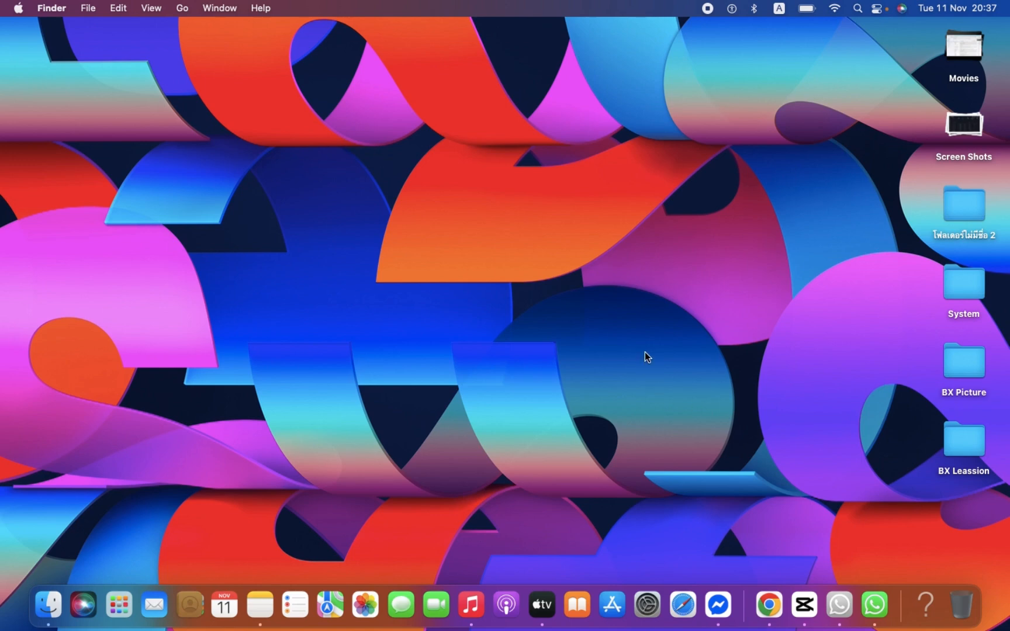
- Show the Launchpad app grid with F4
{"action": "key", "text": "F4"}
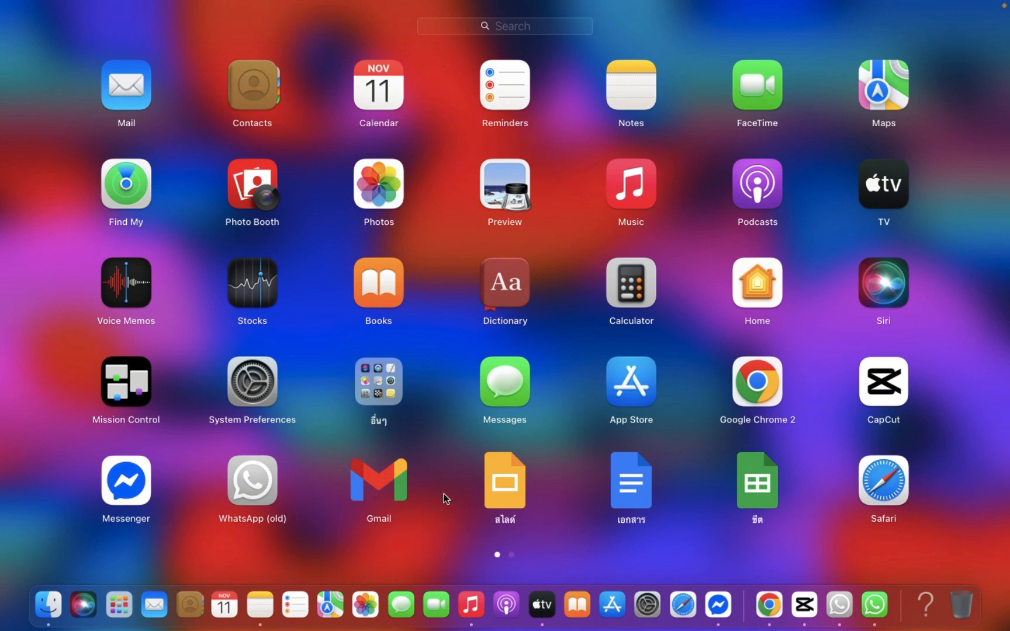
- Launch Gmail, close the duplicate Gmail tab, and choose Add account from the profile panel
{"action": "left_click", "coordinate": [386, 495]}
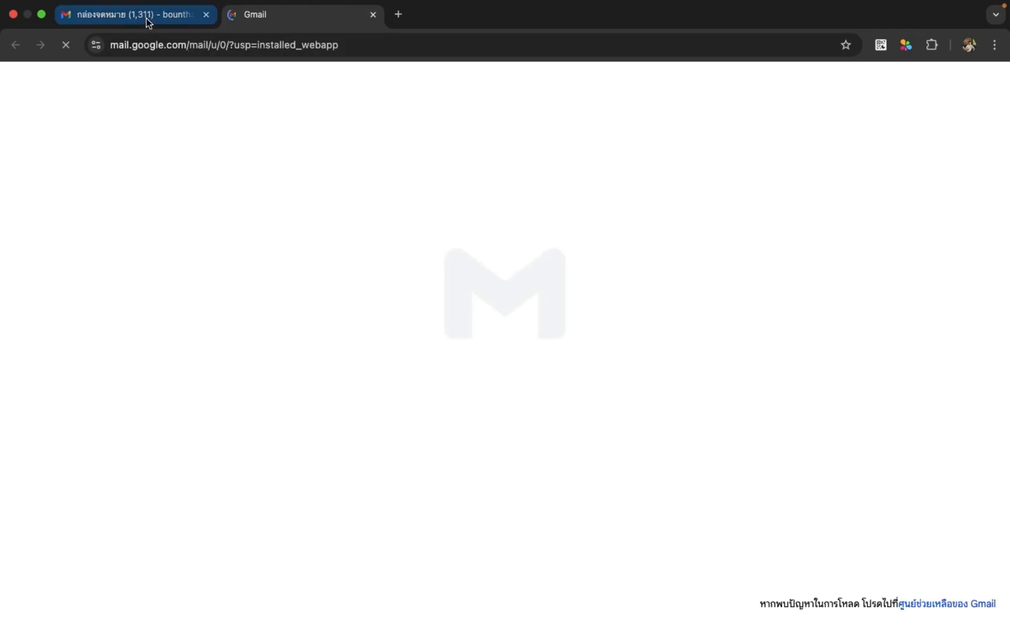
{"action": "left_click", "coordinate": [148, 22]}
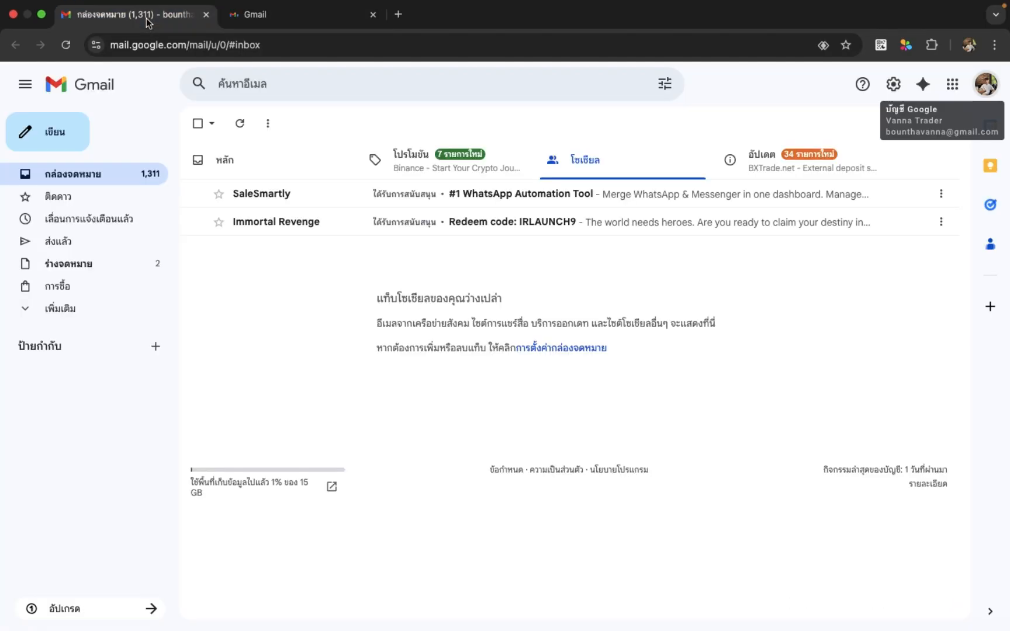
{"action": "left_click", "coordinate": [372, 18]}
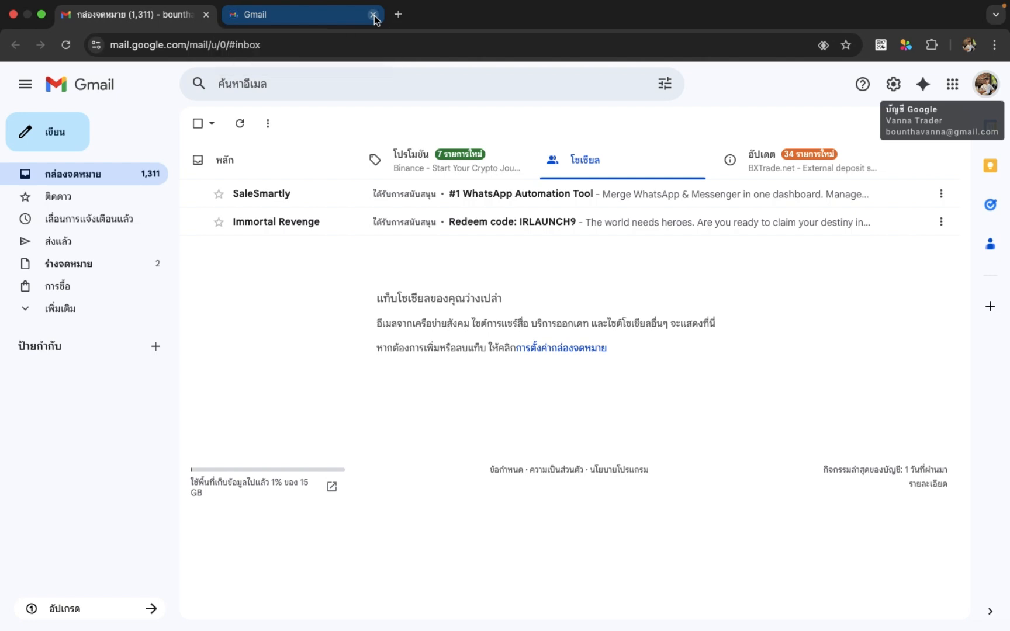
{"action": "left_click", "coordinate": [374, 15]}
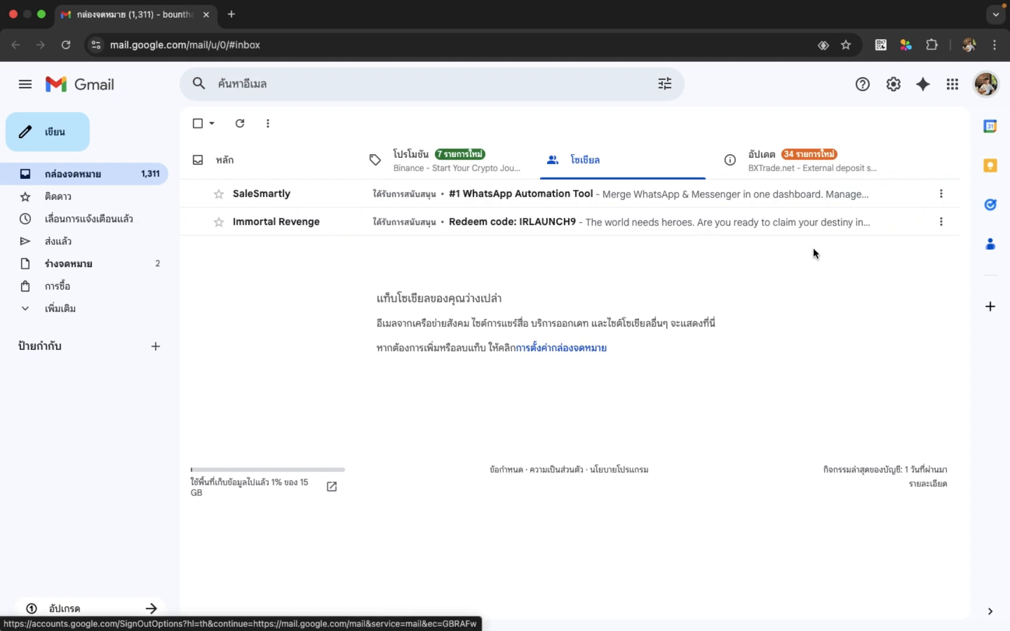
{"action": "left_click", "coordinate": [987, 86]}
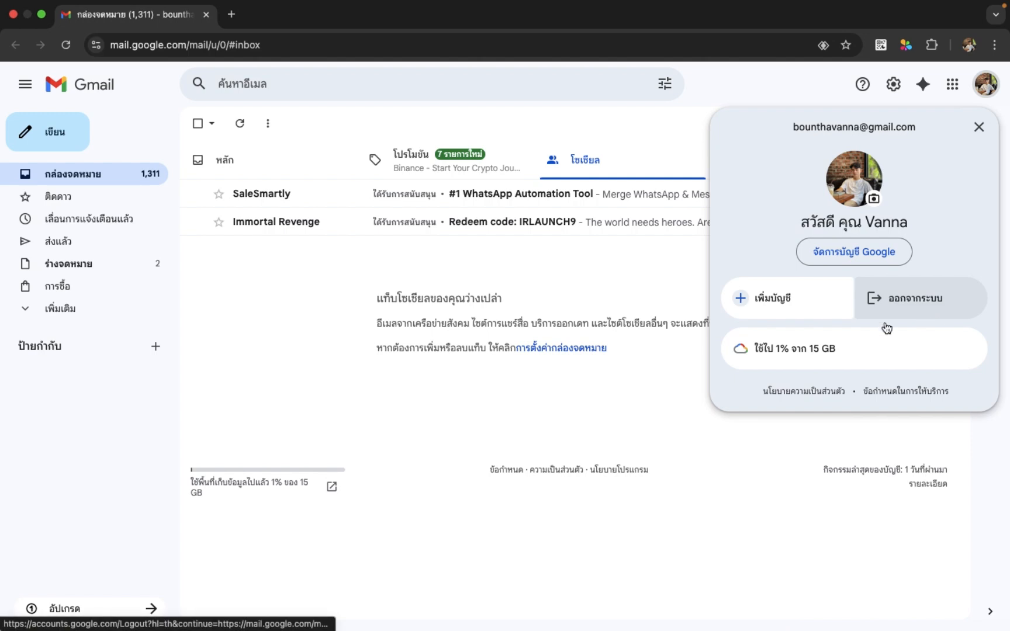
{"action": "left_click", "coordinate": [747, 299]}
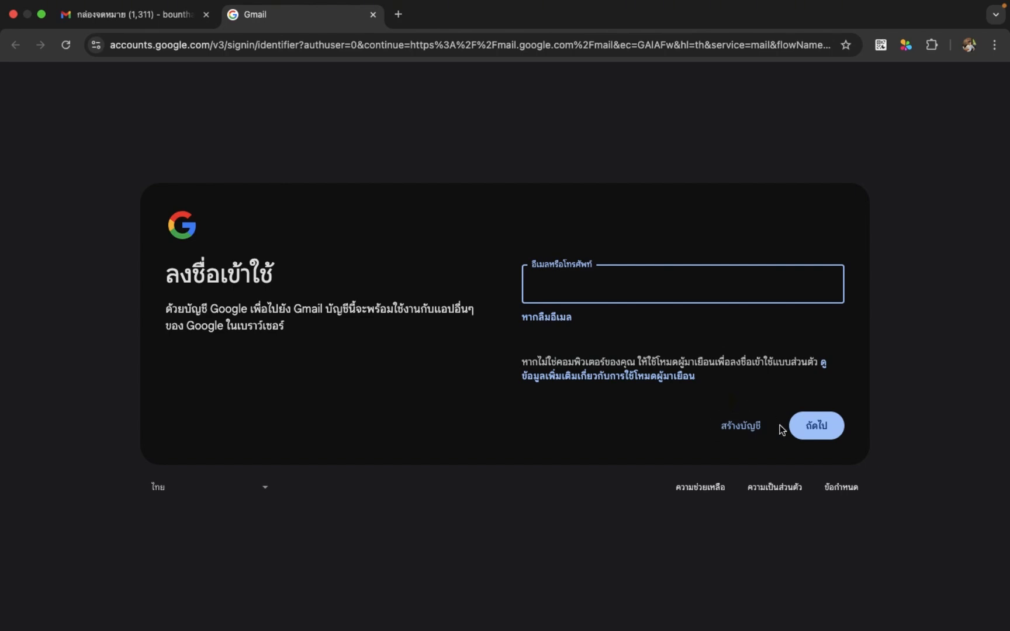
- Create an account for personal use and enter the first and last name
{"action": "left_click", "coordinate": [742, 427]}
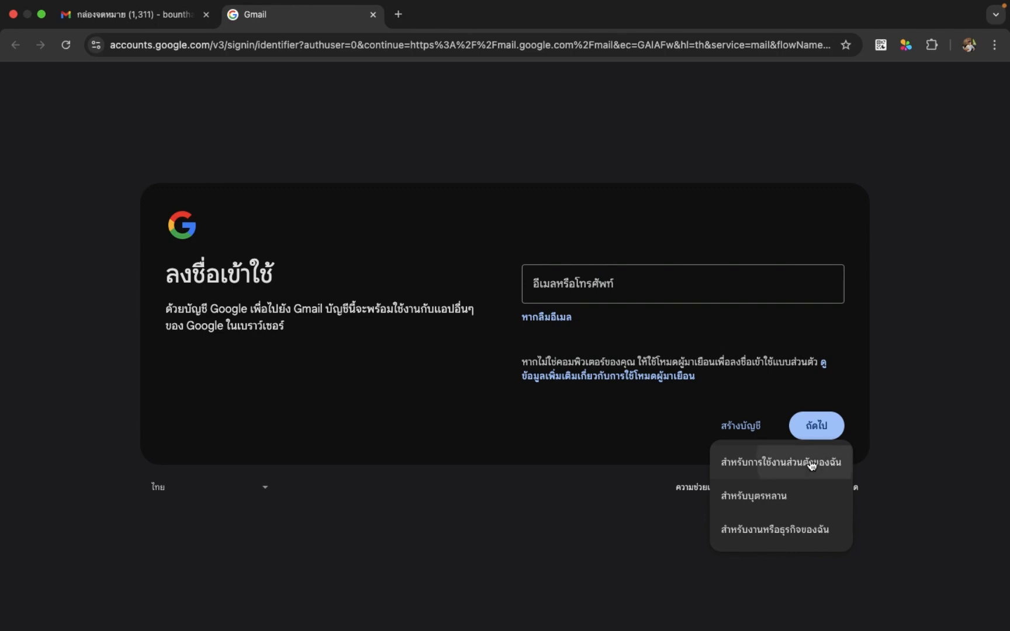
{"action": "left_click", "coordinate": [811, 464]}
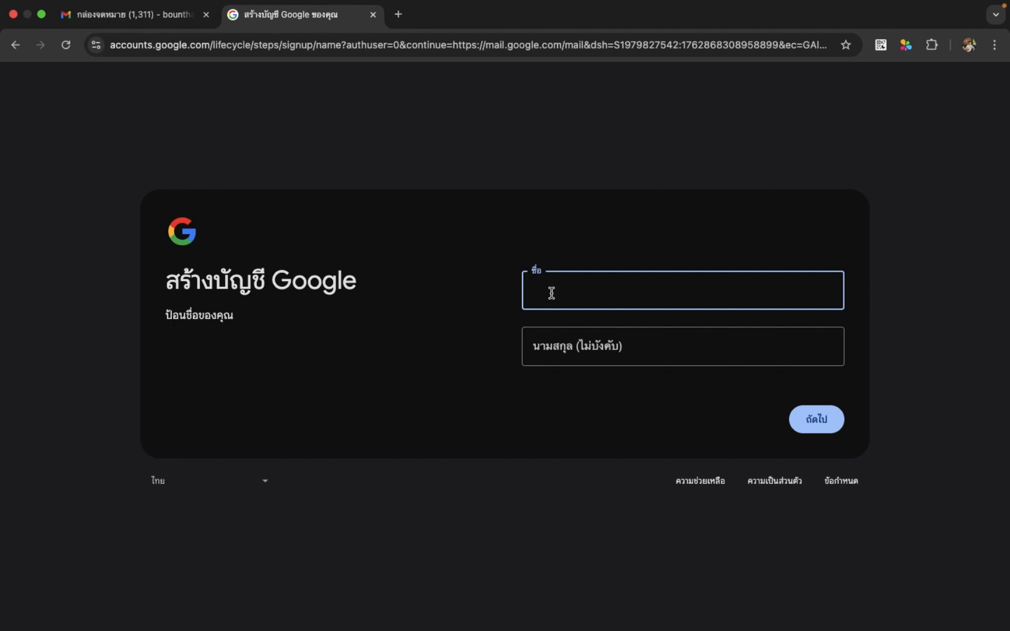
{"action": "left_click", "coordinate": [561, 345]}
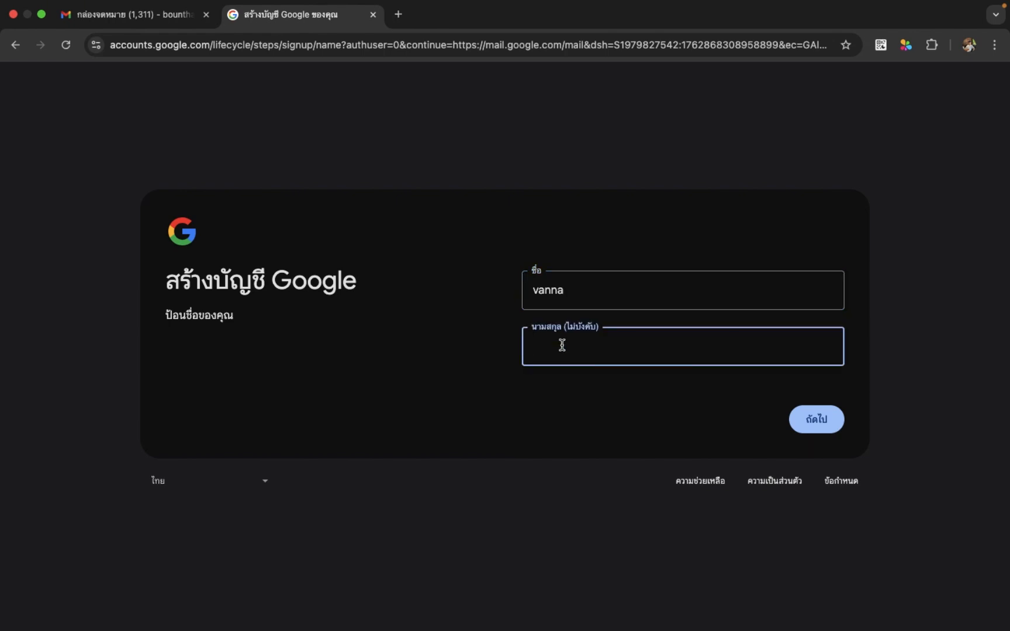
{"action": "left_click", "coordinate": [828, 426]}
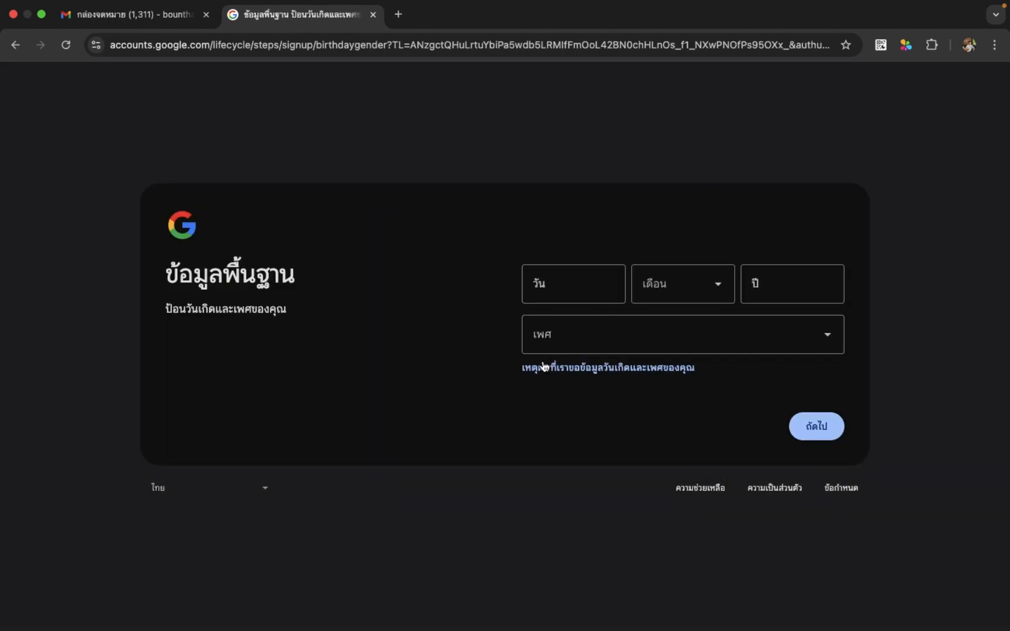
{"action": "left_click", "coordinate": [593, 287]}
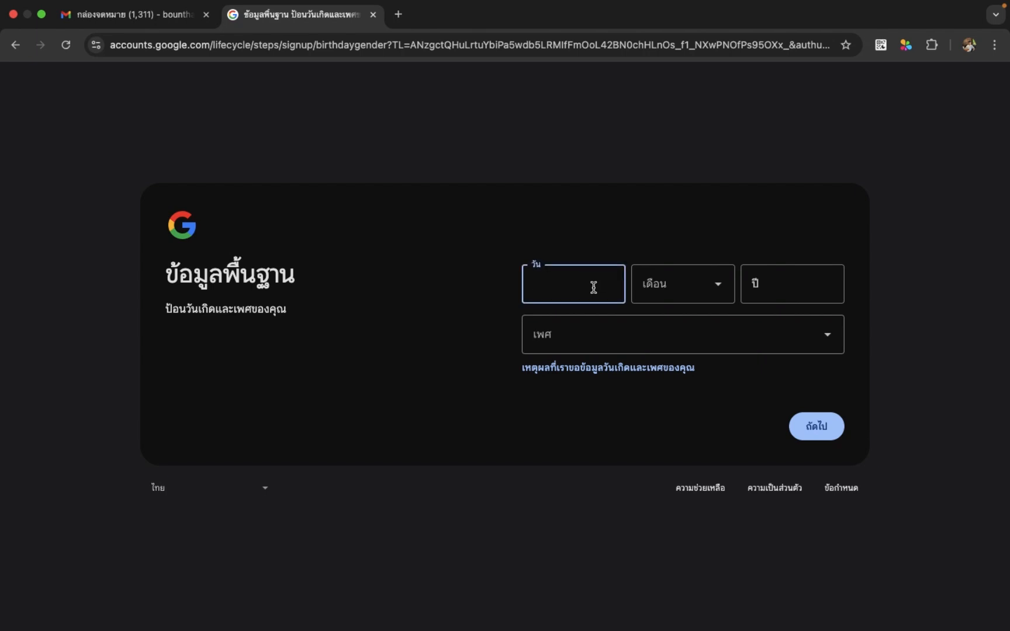
{"action": "type", "text": "5"}
{"action": "type", "text": "11"}
{"action": "left_click", "coordinate": [706, 285]}
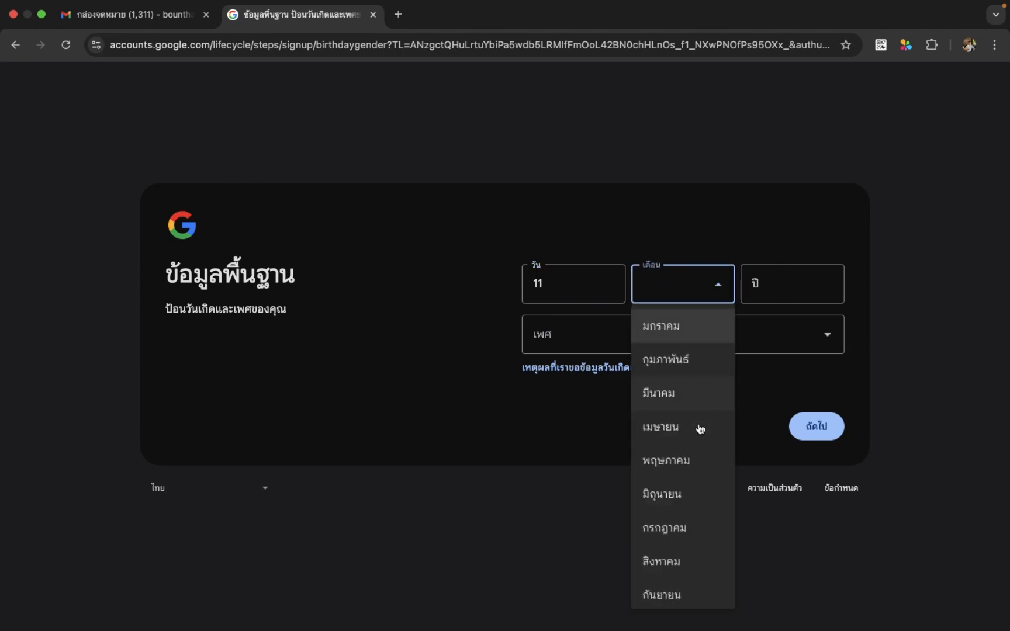
{"action": "scroll", "coordinate": [693, 503], "scroll_direction": "down", "scroll_amount": 3}
{"action": "left_click", "coordinate": [675, 554]}
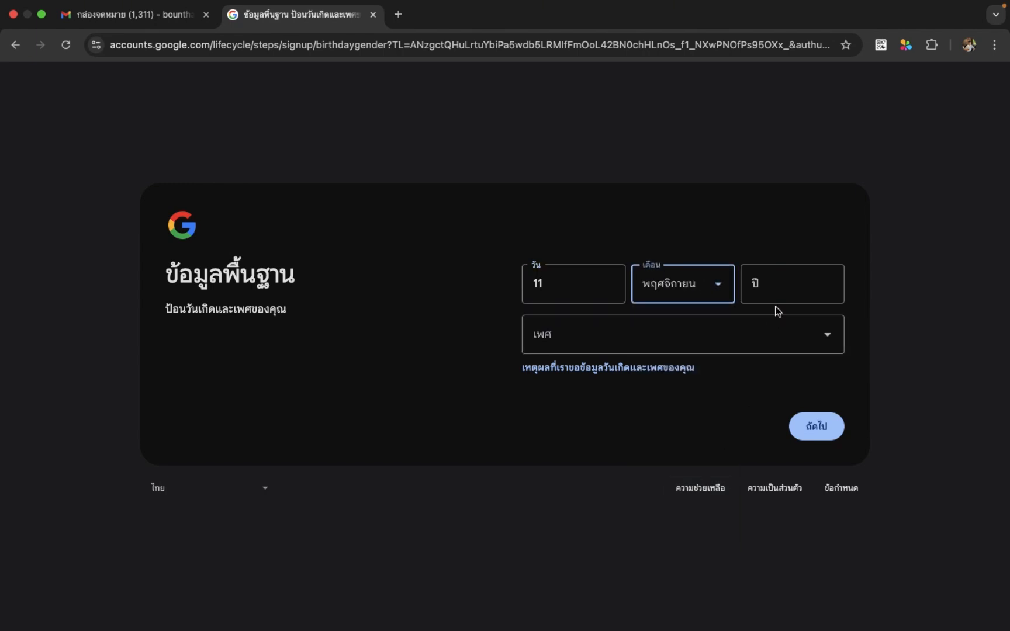
{"action": "left_click", "coordinate": [768, 287]}
{"action": "type", "text": "2000"}
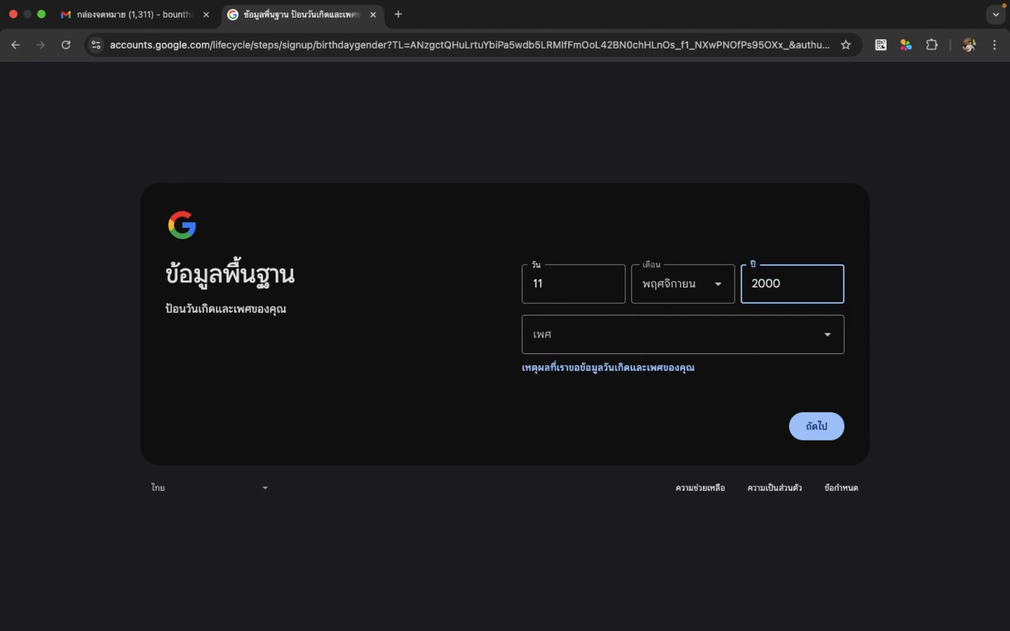
{"action": "left_click", "coordinate": [821, 338]}
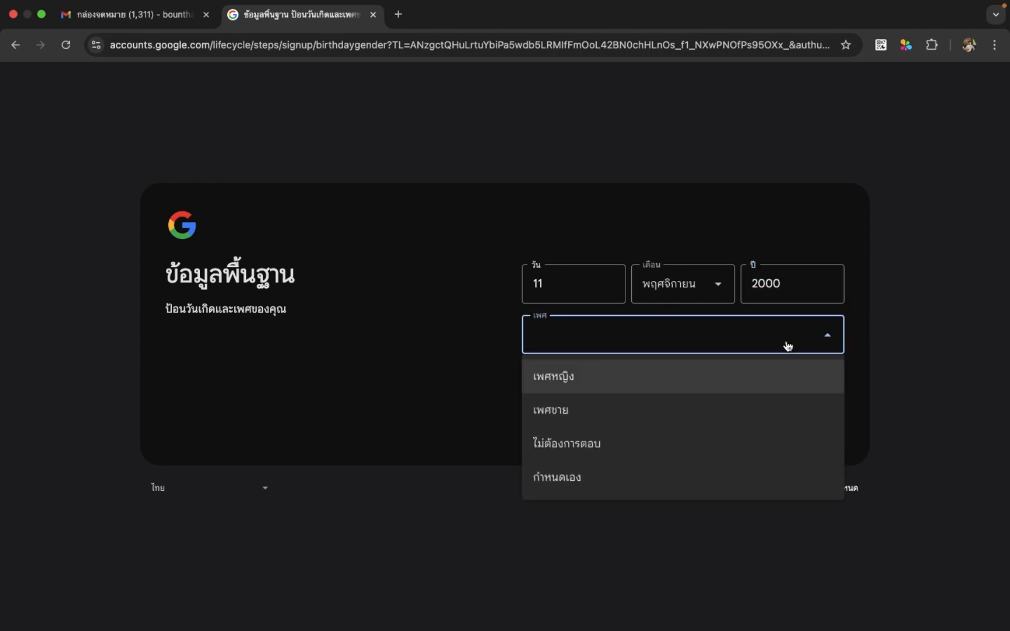
{"action": "left_click", "coordinate": [568, 423]}
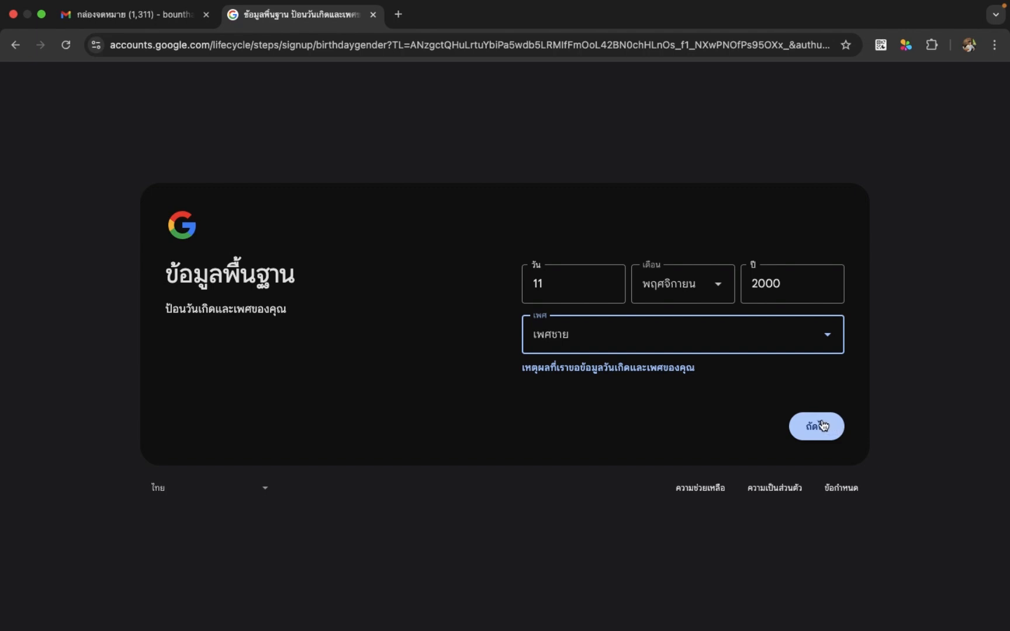
{"action": "left_click", "coordinate": [820, 429]}
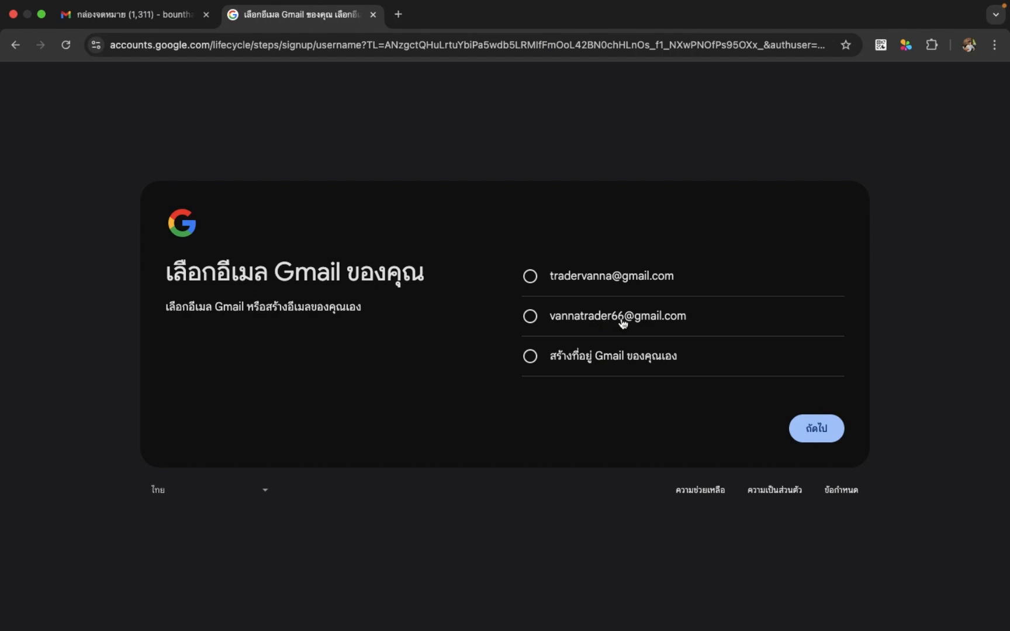
- Choose the second suggested Gmail address and continue
{"action": "left_click", "coordinate": [530, 316]}
{"action": "left_click", "coordinate": [817, 428]}
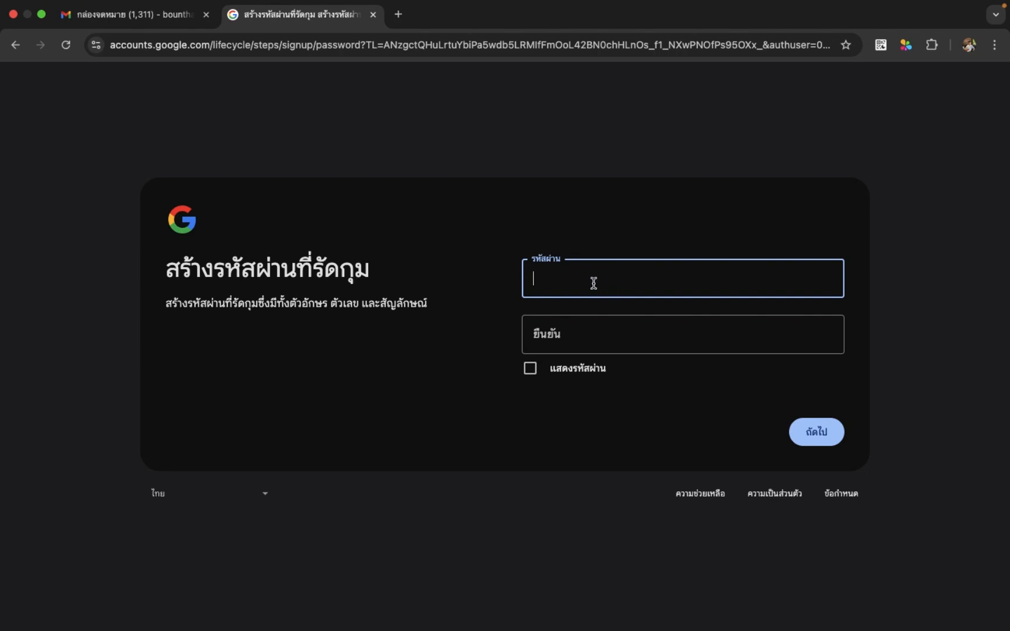
- Enter and confirm the account password with Show password ticked, then continue
{"action": "type", "text": "•"}
{"action": "left_click", "coordinate": [530, 367]}
{"action": "left_click", "coordinate": [564, 281]}
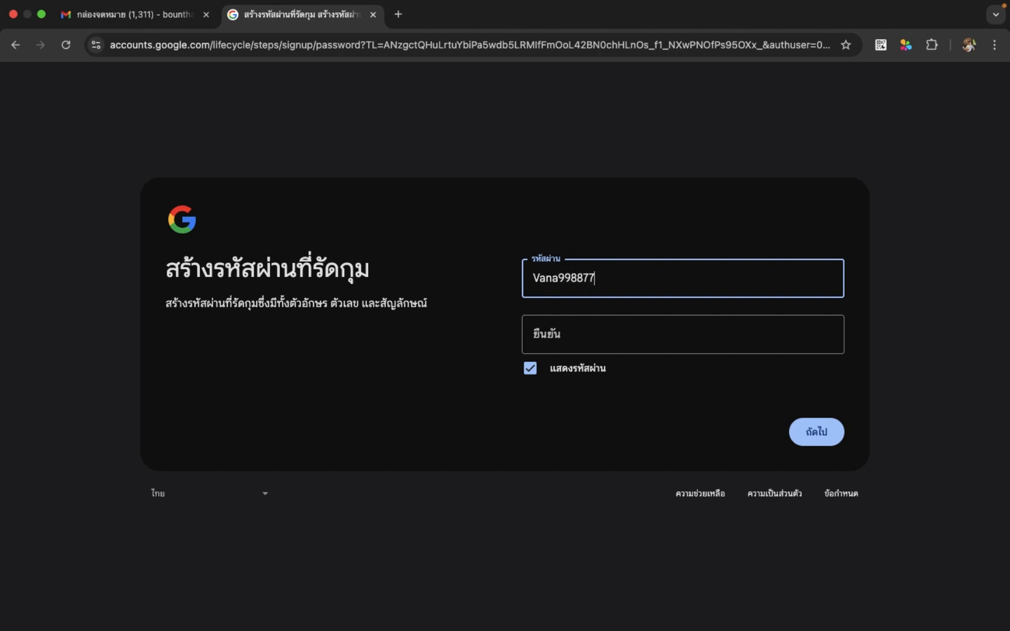
{"action": "left_click", "coordinate": [552, 338]}
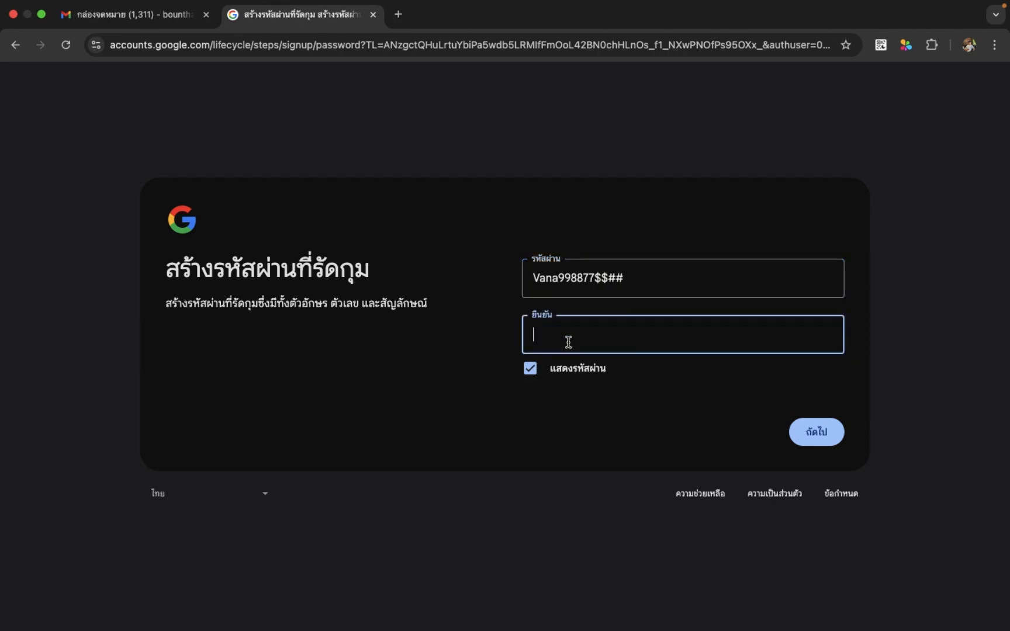
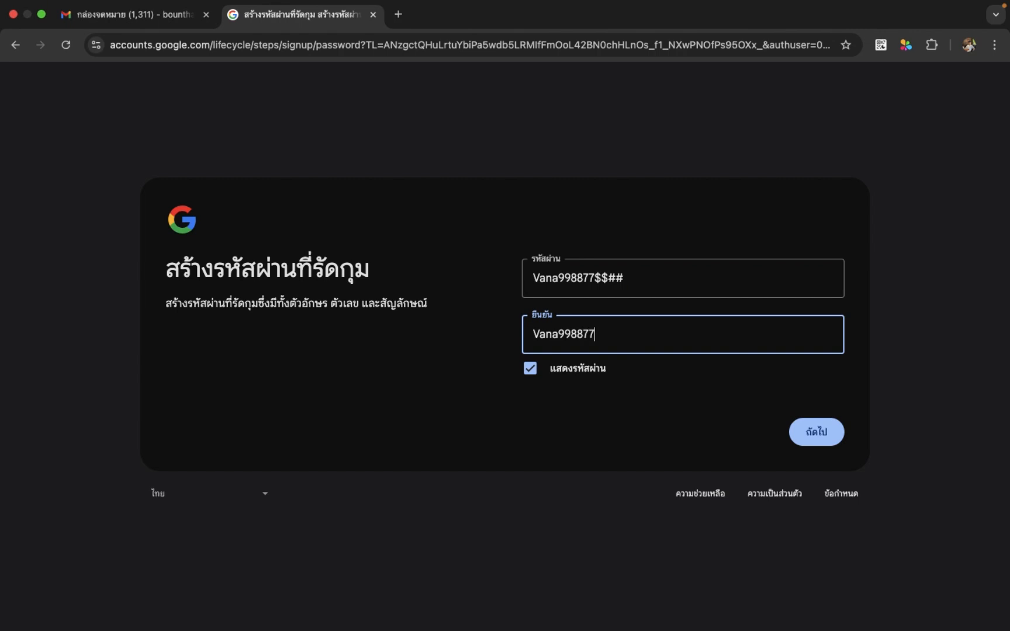
{"action": "left_click", "coordinate": [826, 434]}
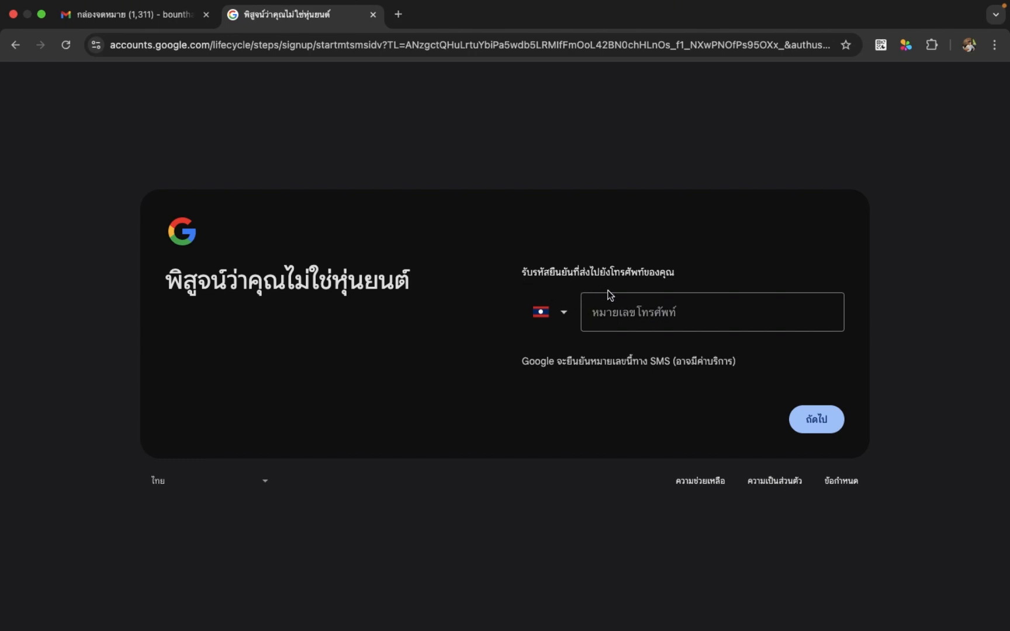
- Enter the verification phone number, keeping Laos (+856) as the country code
{"action": "left_click", "coordinate": [634, 324]}
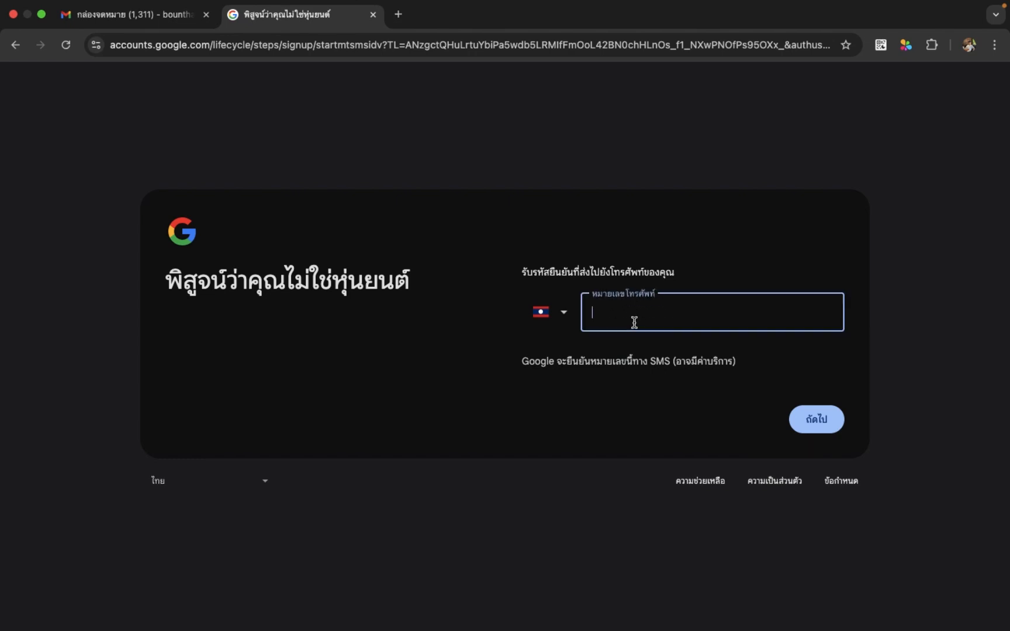
{"action": "left_click", "coordinate": [562, 314]}
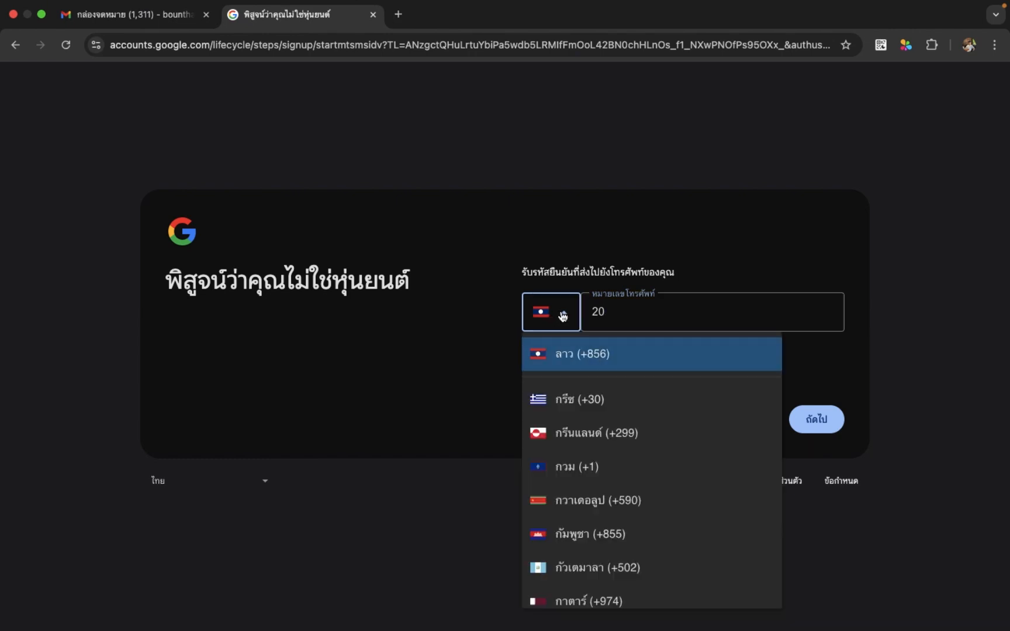
{"action": "left_click", "coordinate": [564, 316]}
{"action": "left_click", "coordinate": [620, 310]}
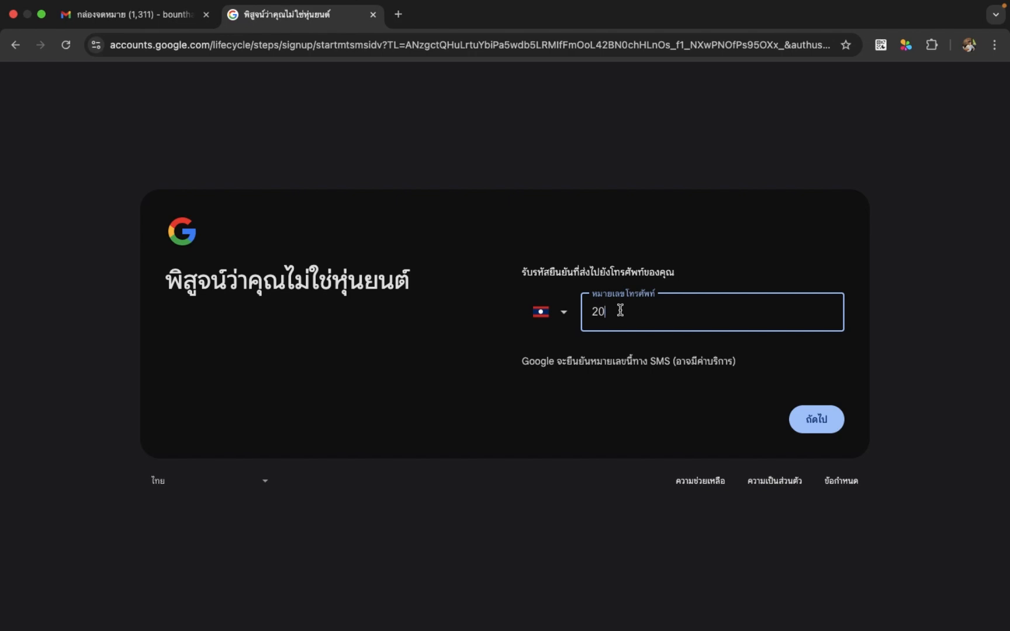
- Submit the phone number for SMS verification
{"action": "left_click", "coordinate": [816, 421]}
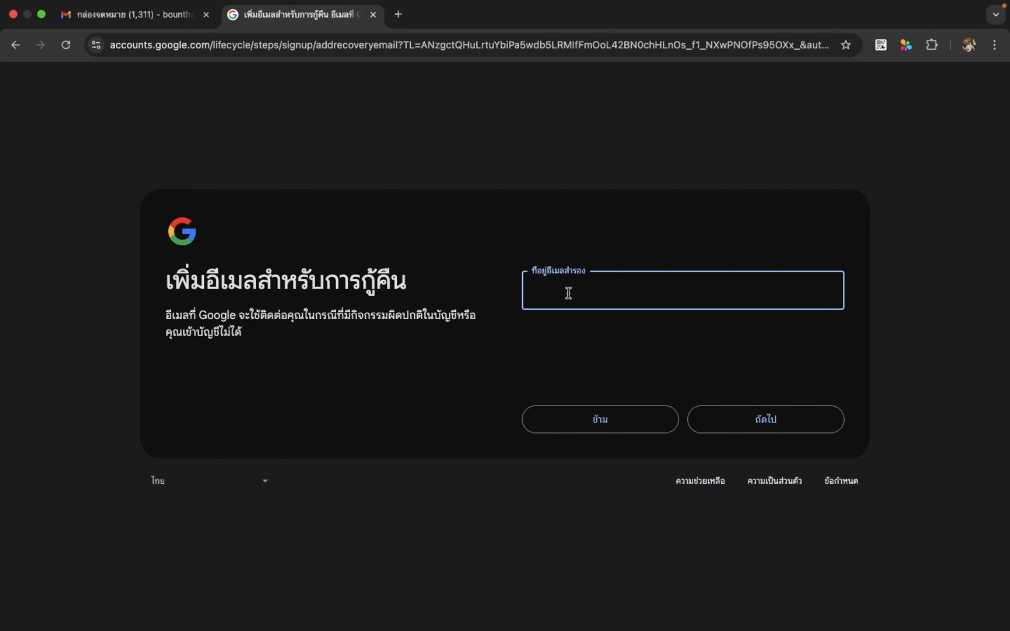
- Type the recovery email address, correcting the typos, and submit it
{"action": "type", "text": "Bo"}
{"action": "key", "text": "BackSpace"}
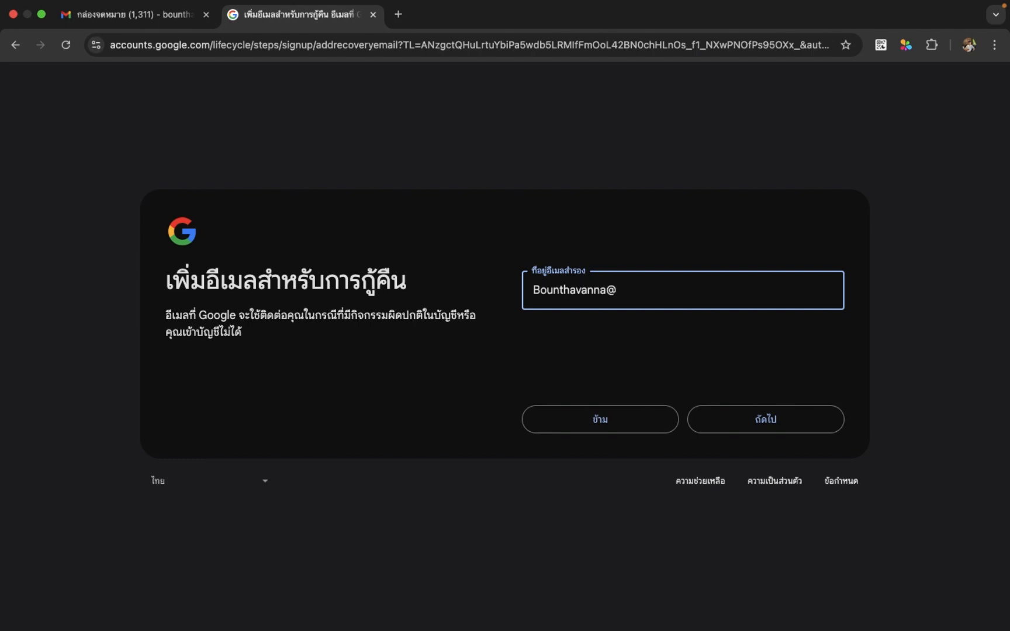
{"action": "left_click", "coordinate": [787, 424]}
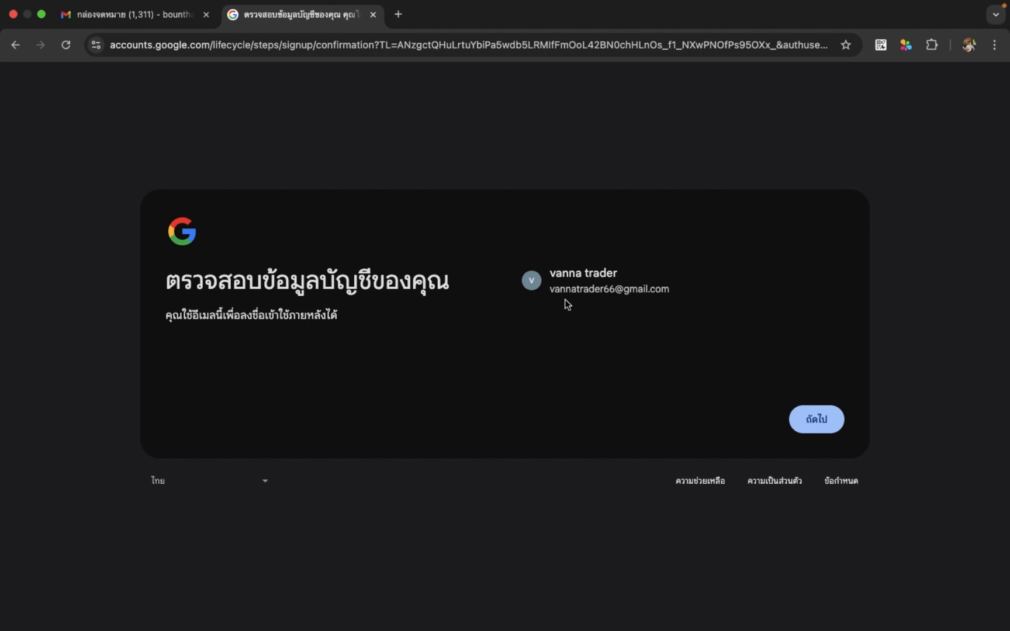
- Confirm the account details and agree (ฉันยอมรับ) to the privacy policy and terms
{"action": "left_click", "coordinate": [817, 418]}
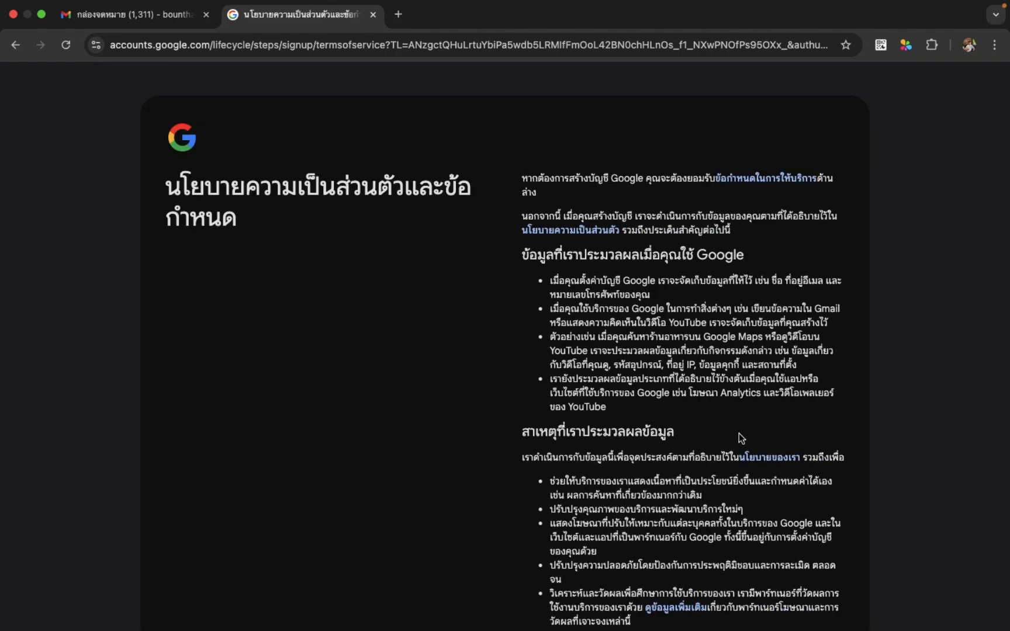
{"action": "scroll", "coordinate": [740, 438], "scroll_direction": "down", "scroll_amount": 10}
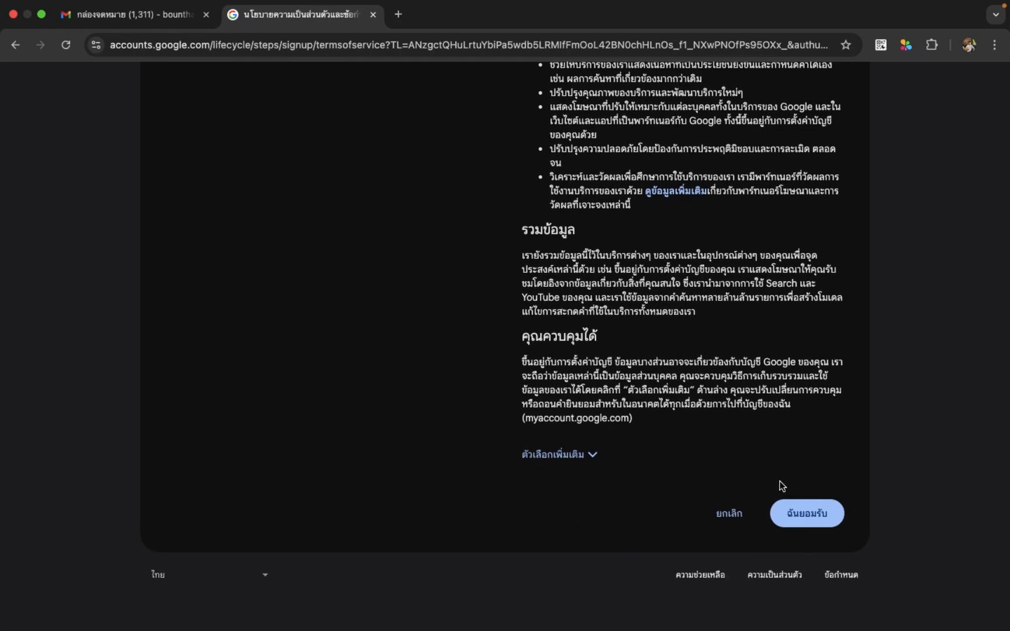
{"action": "scroll", "coordinate": [611, 338], "scroll_direction": "up", "scroll_amount": 10}
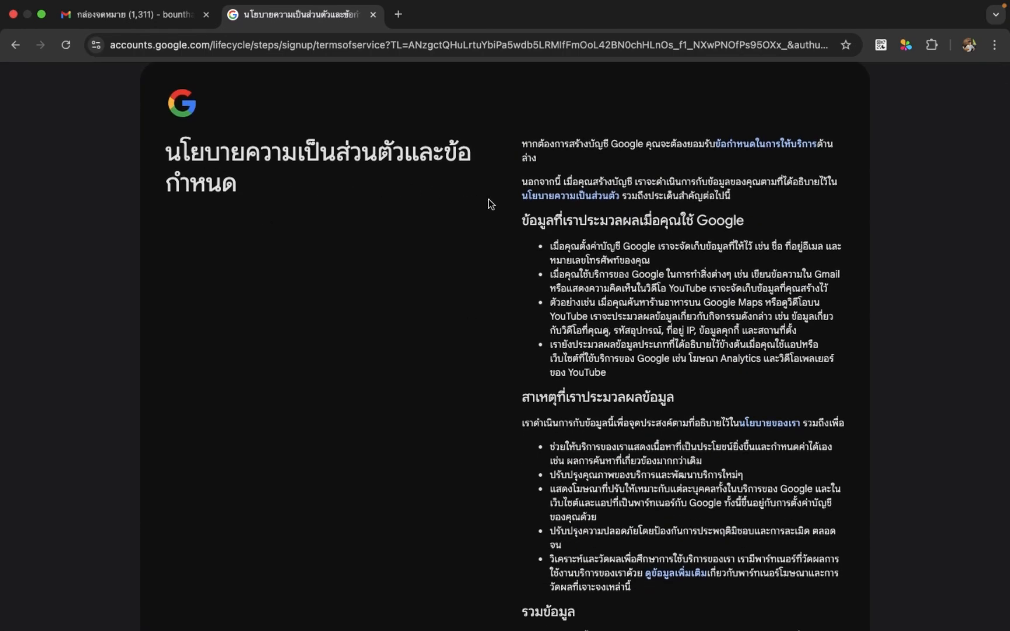
{"action": "scroll", "coordinate": [735, 365], "scroll_direction": "down", "scroll_amount": 10}
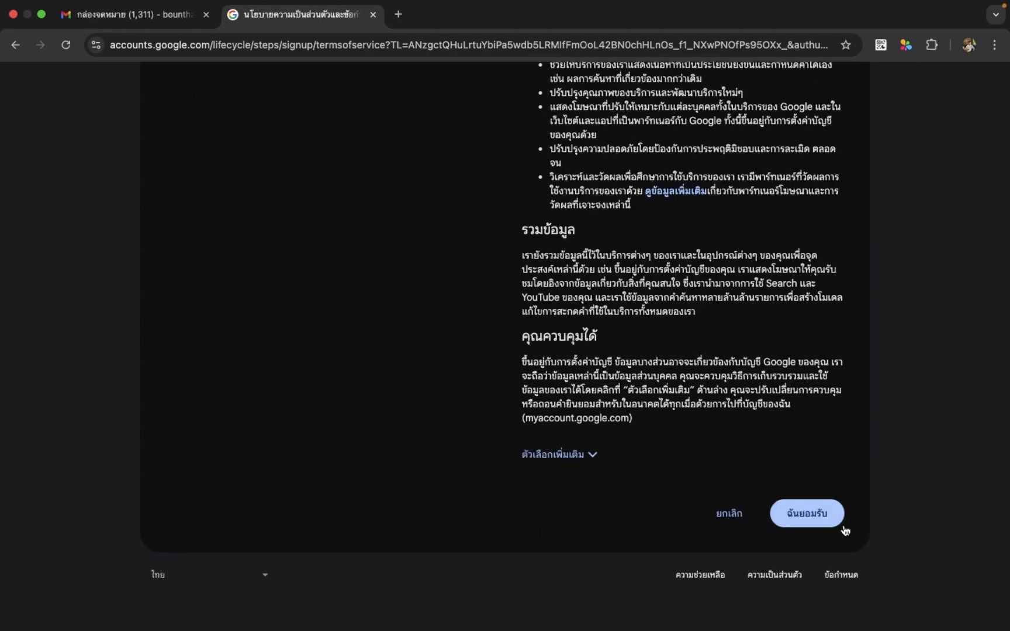
{"action": "left_click", "coordinate": [806, 518]}
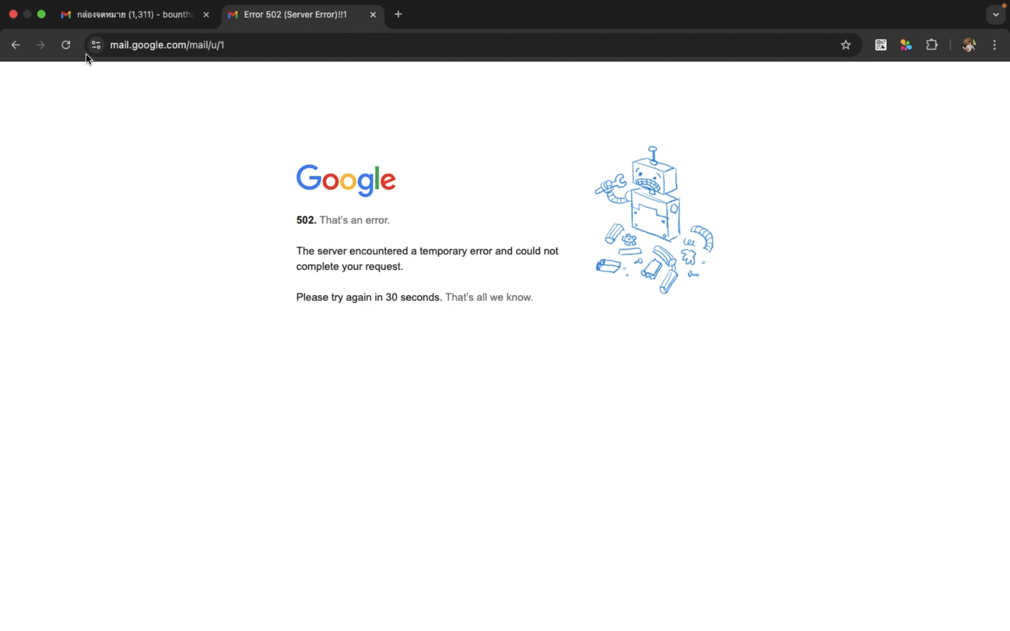
- Reload the 502 error page so the new account's empty Primary inbox loads
{"action": "left_click", "coordinate": [66, 47]}
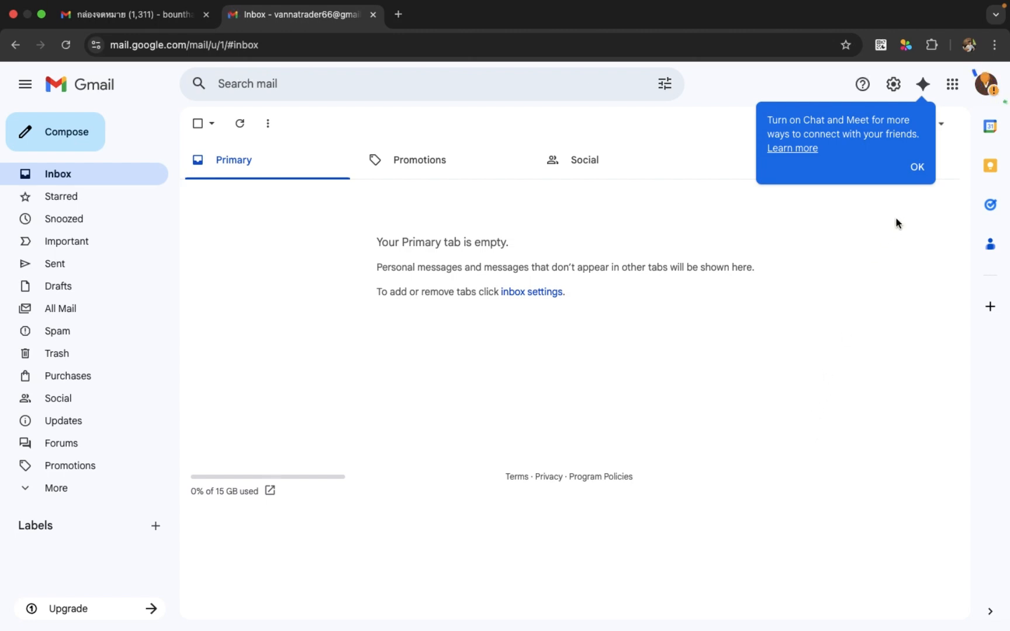
- Close the 'Turn on Chat and Meet' tip and show the new account's avatar panel
{"action": "left_click", "coordinate": [918, 167]}
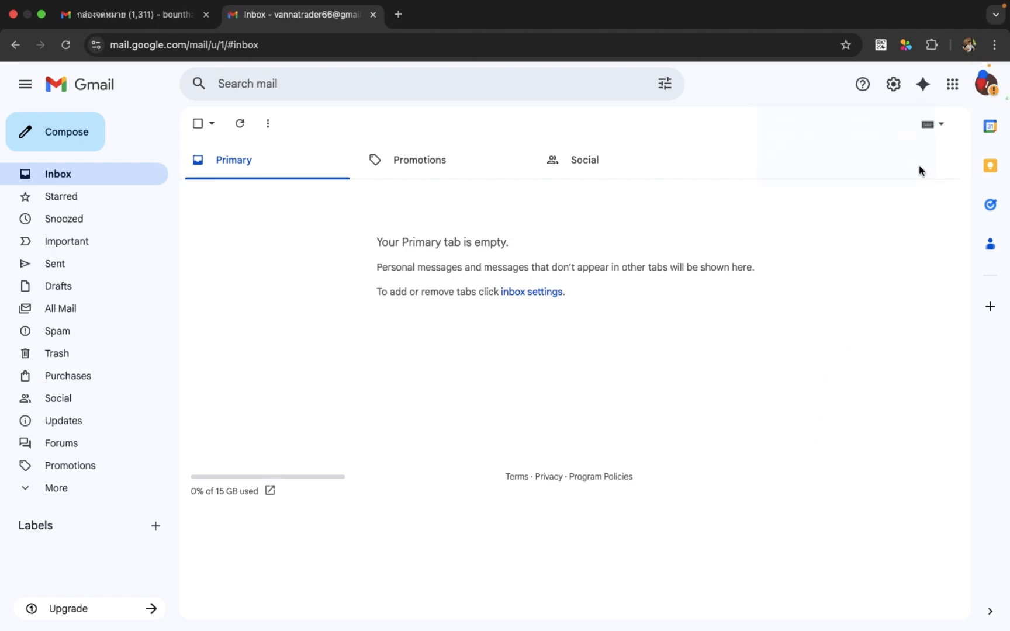
{"action": "left_click", "coordinate": [987, 99]}
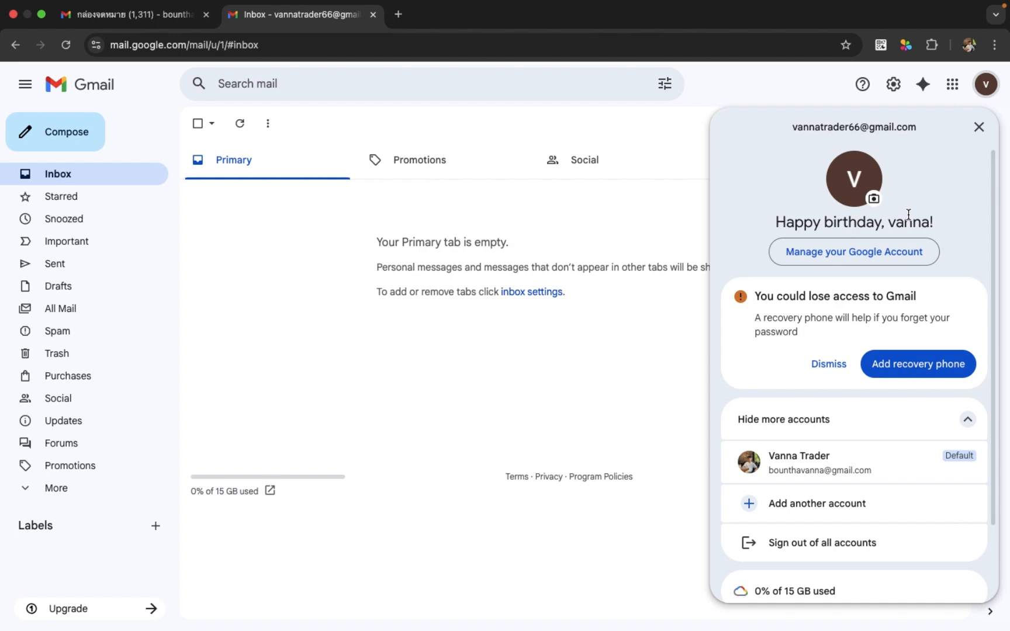
- Go from the Quick settings panel to 'See all settings' on the General tab
{"action": "left_click", "coordinate": [894, 85]}
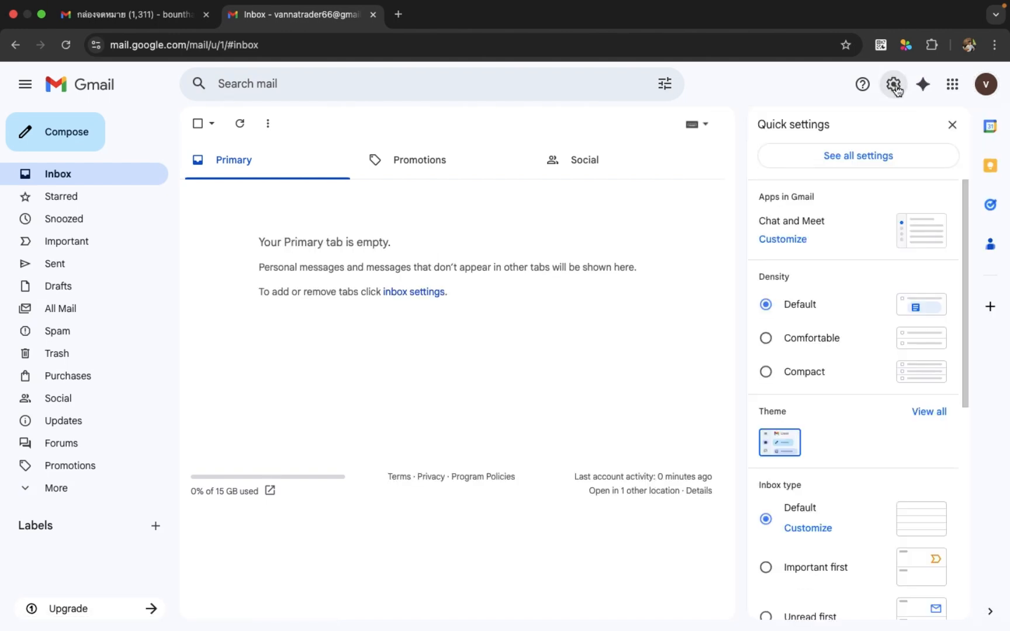
{"action": "scroll", "coordinate": [876, 341], "scroll_direction": "down", "scroll_amount": 5}
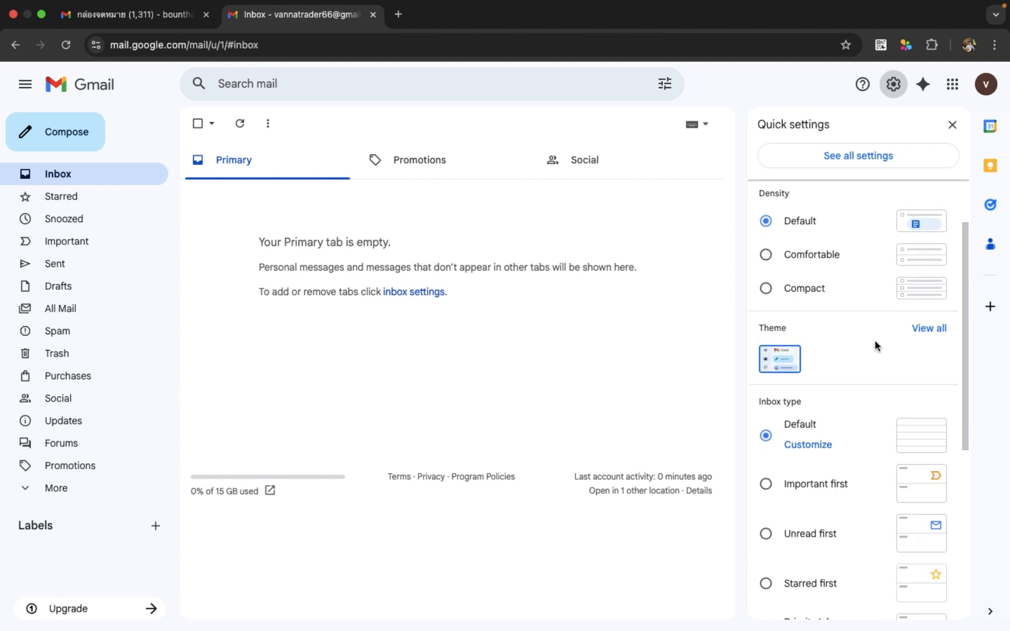
{"action": "scroll", "coordinate": [876, 345], "scroll_direction": "down", "scroll_amount": 3}
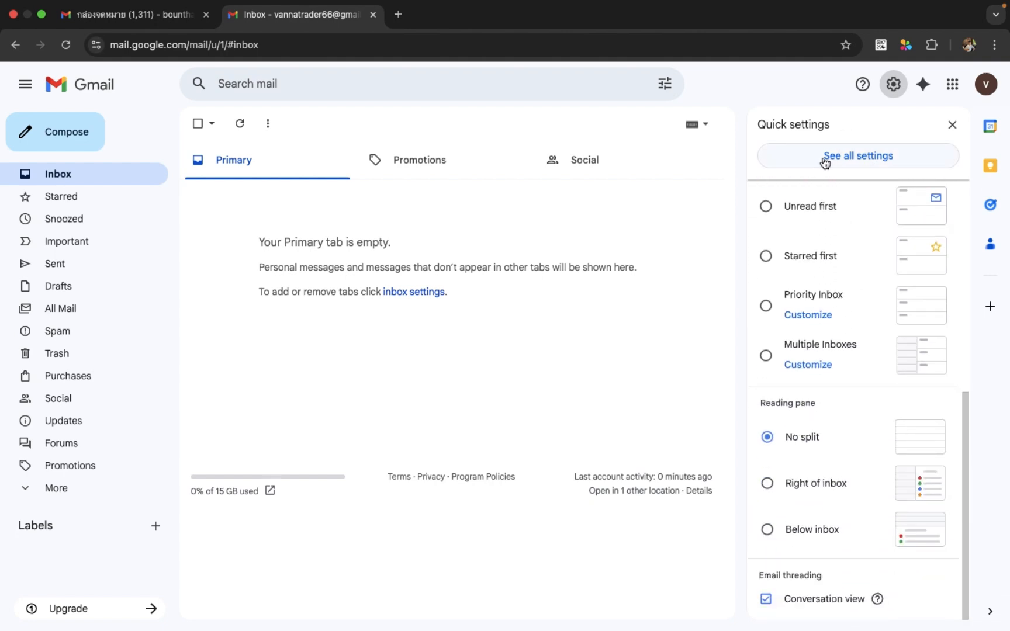
{"action": "left_click", "coordinate": [874, 159]}
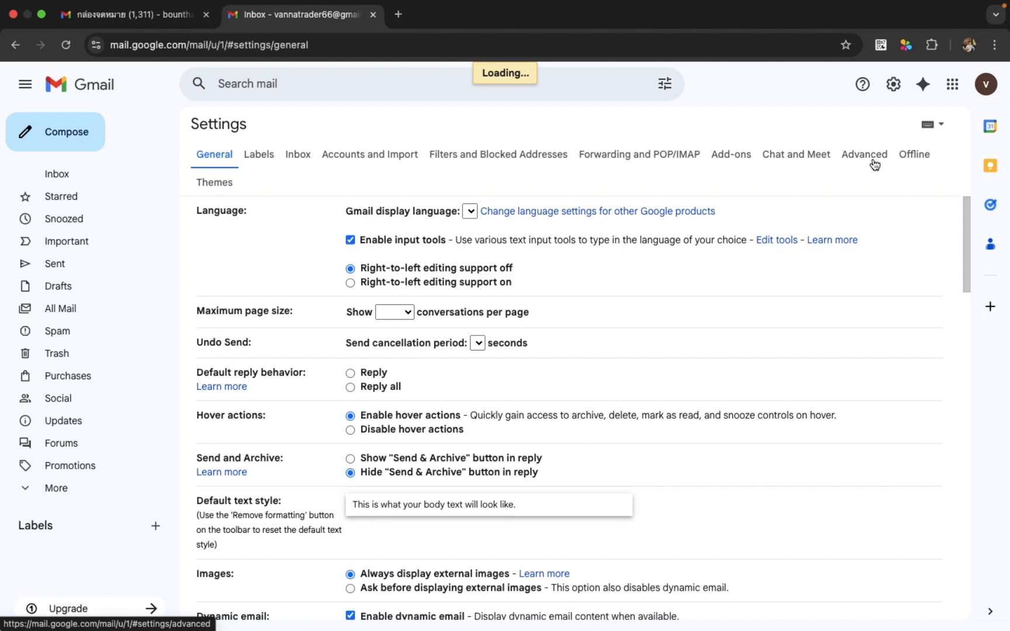
- Pick ภาษาไทย (Thai) in the Gmail display language dropdown on the General settings page
{"action": "scroll", "coordinate": [645, 392], "scroll_direction": "down", "scroll_amount": 2}
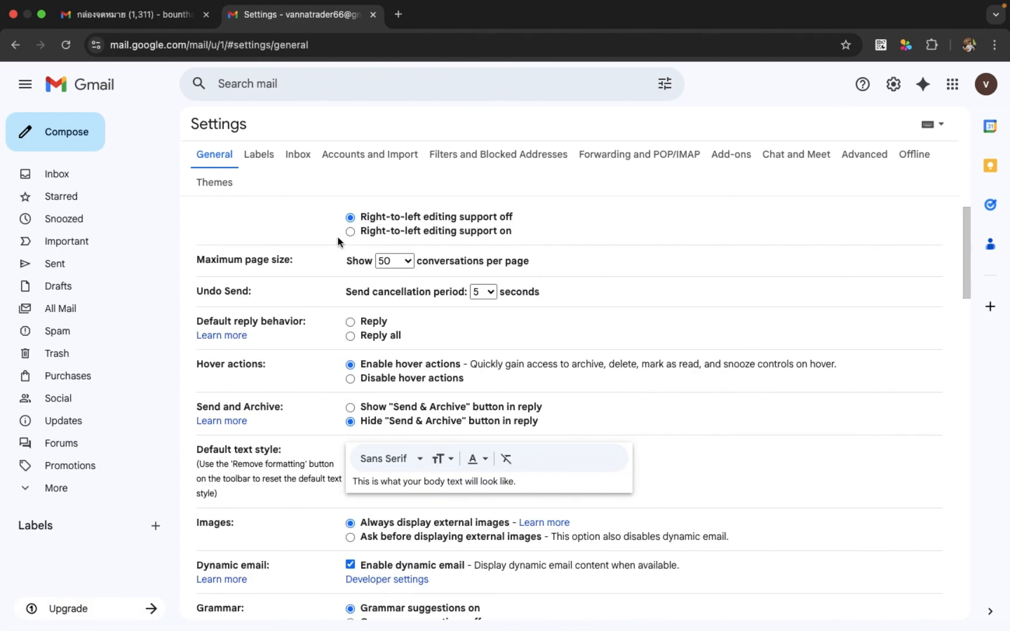
{"action": "scroll", "coordinate": [336, 236], "scroll_direction": "up", "scroll_amount": 2}
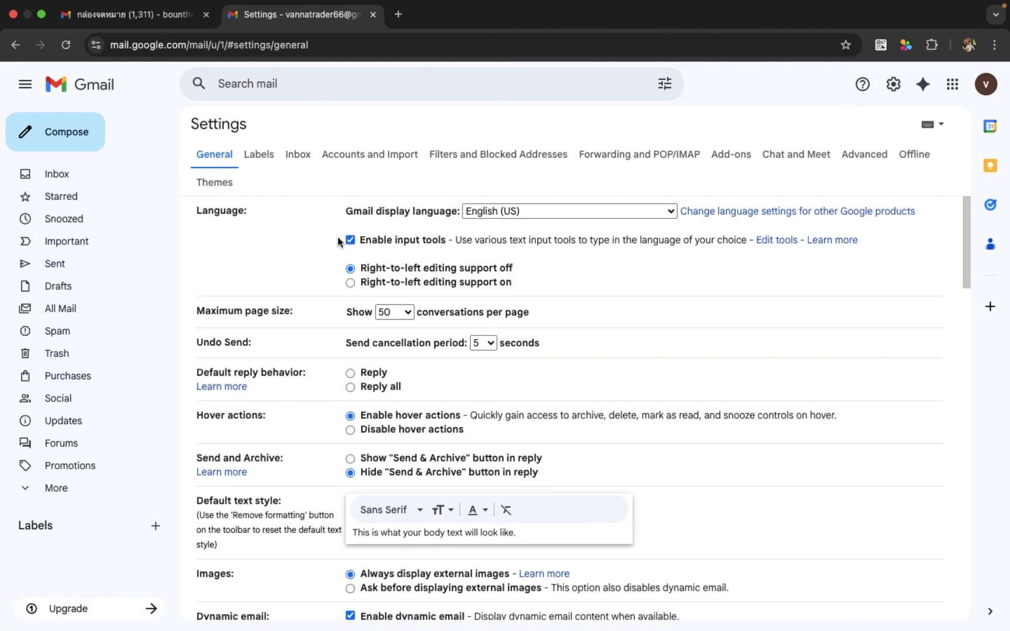
{"action": "left_click", "coordinate": [668, 215]}
{"action": "scroll", "coordinate": [569, 339], "scroll_direction": "down", "scroll_amount": 3}
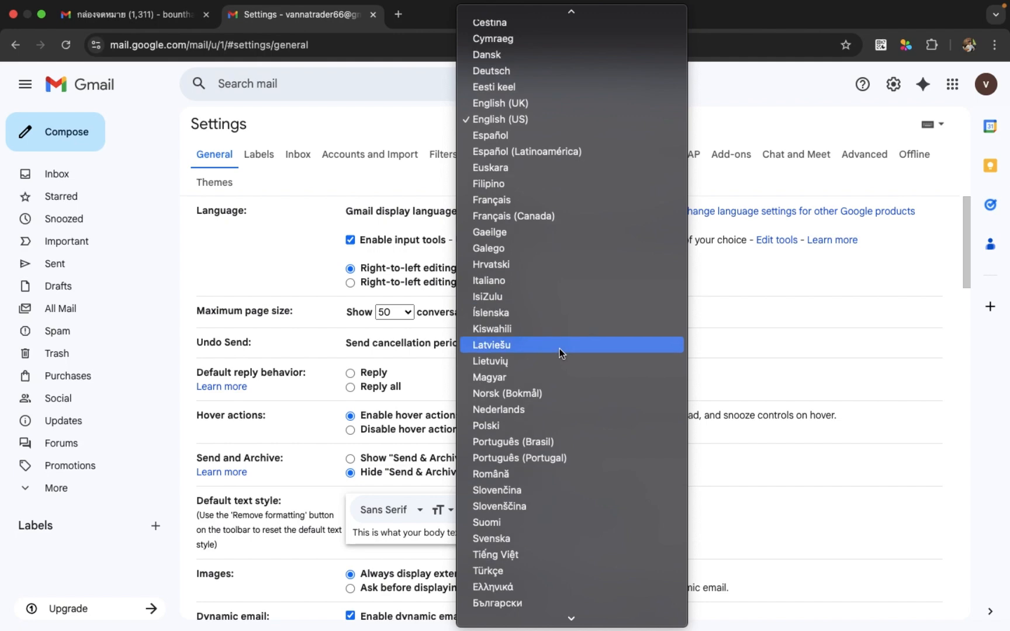
{"action": "scroll", "coordinate": [559, 348], "scroll_direction": "down", "scroll_amount": 10}
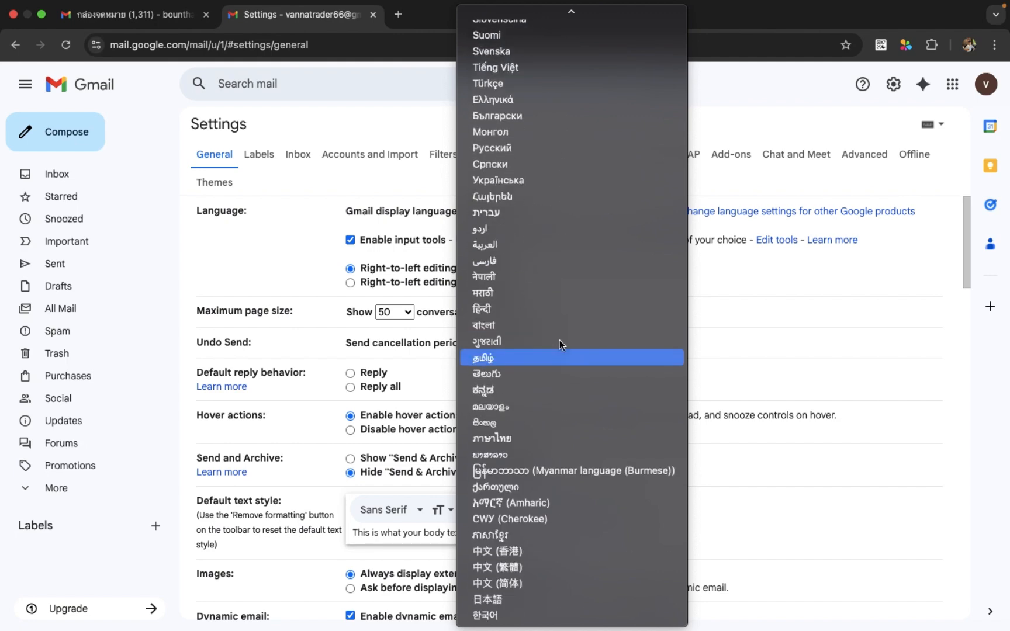
{"action": "left_click", "coordinate": [498, 438]}
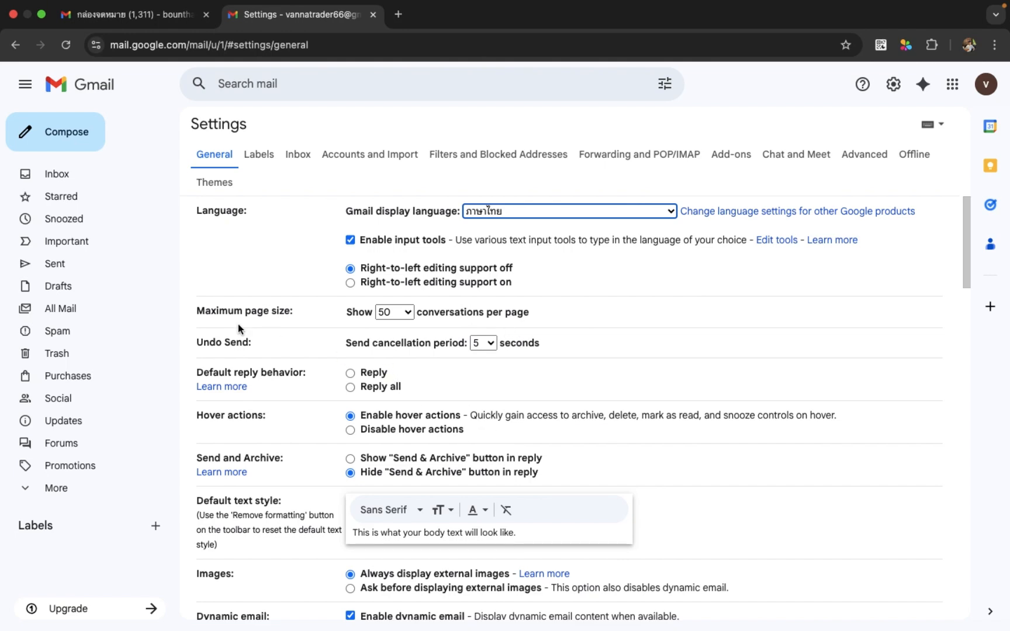
{"action": "scroll", "coordinate": [238, 323], "scroll_direction": "down", "scroll_amount": 2}
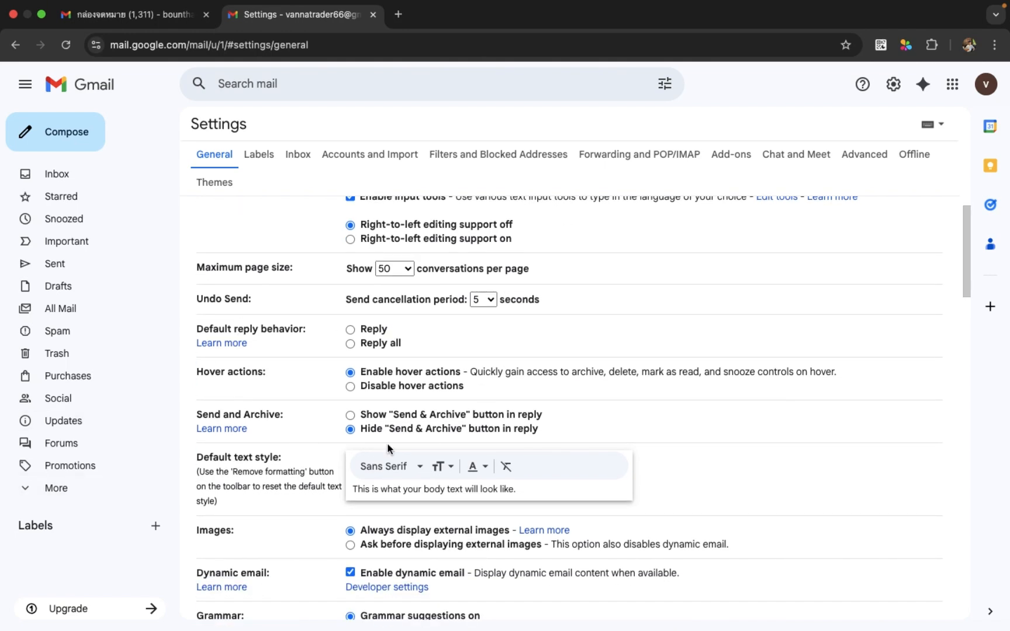
{"action": "scroll", "coordinate": [388, 448], "scroll_direction": "down", "scroll_amount": 5}
{"action": "scroll", "coordinate": [387, 443], "scroll_direction": "down", "scroll_amount": 15}
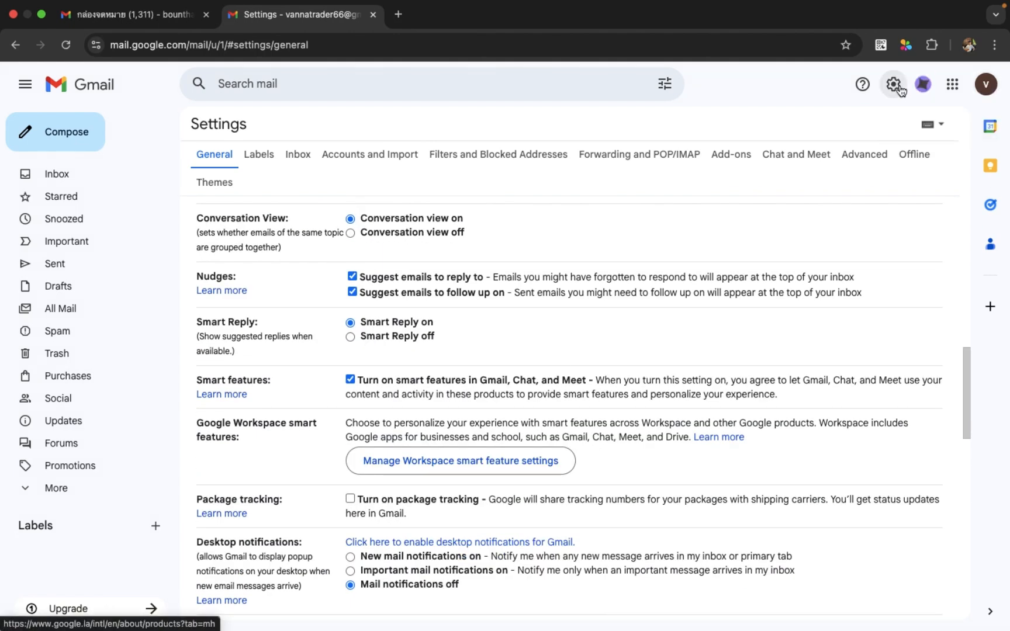
{"action": "left_click", "coordinate": [986, 87]}
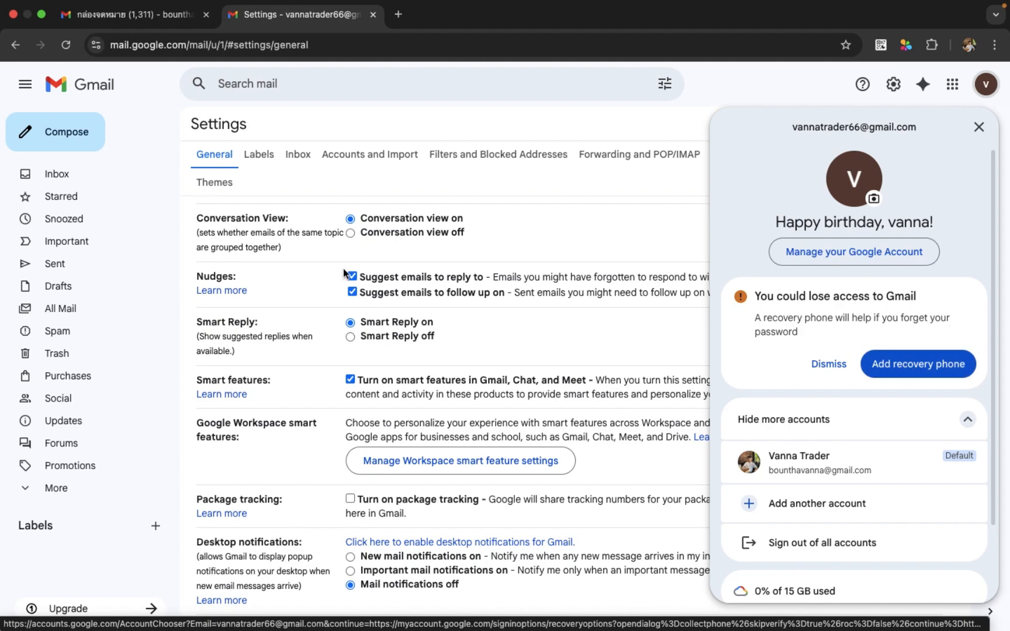
{"action": "left_click", "coordinate": [259, 153]}
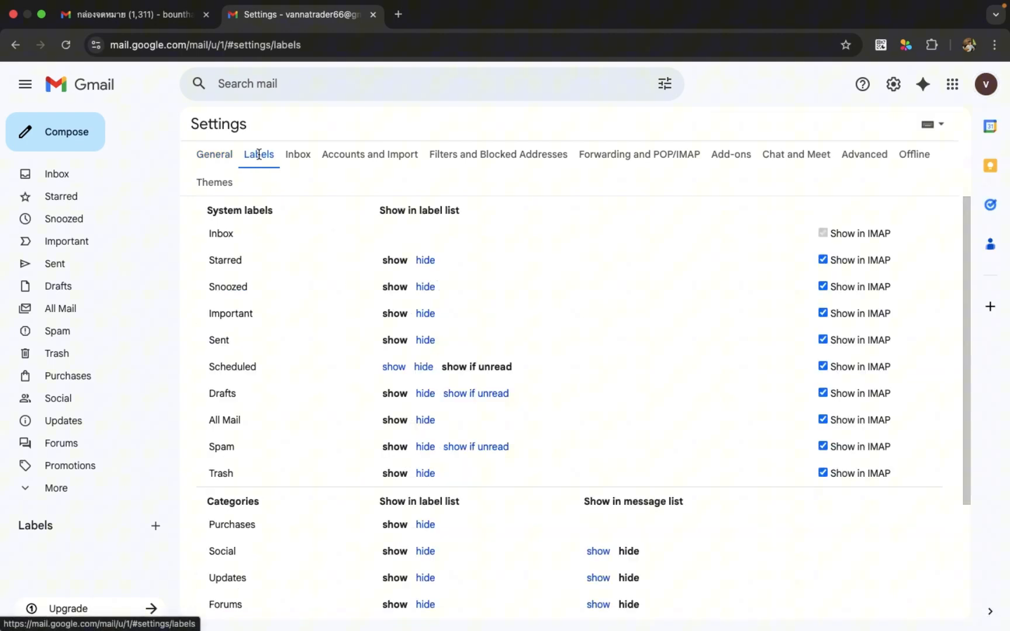
{"action": "left_click", "coordinate": [357, 158]}
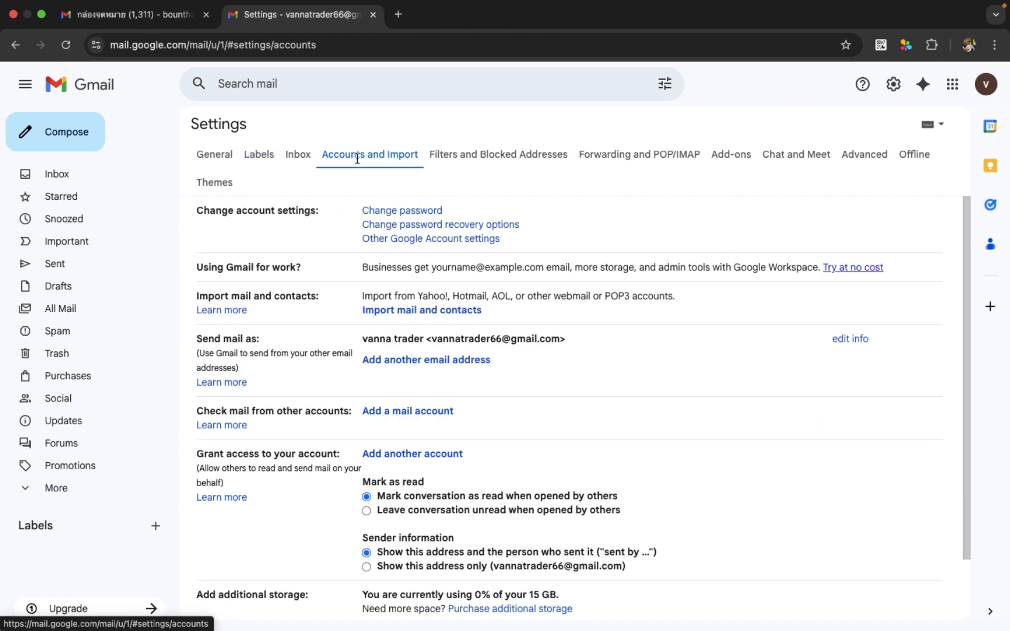
{"action": "left_click", "coordinate": [259, 156]}
{"action": "left_click", "coordinate": [214, 153]}
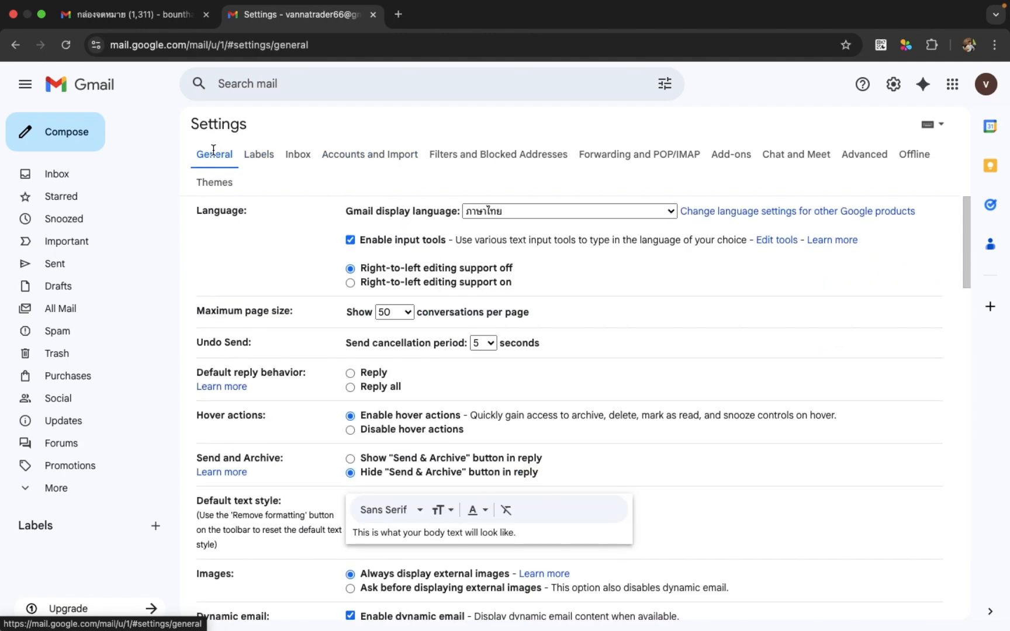
{"action": "scroll", "coordinate": [320, 423], "scroll_direction": "down", "scroll_amount": 15}
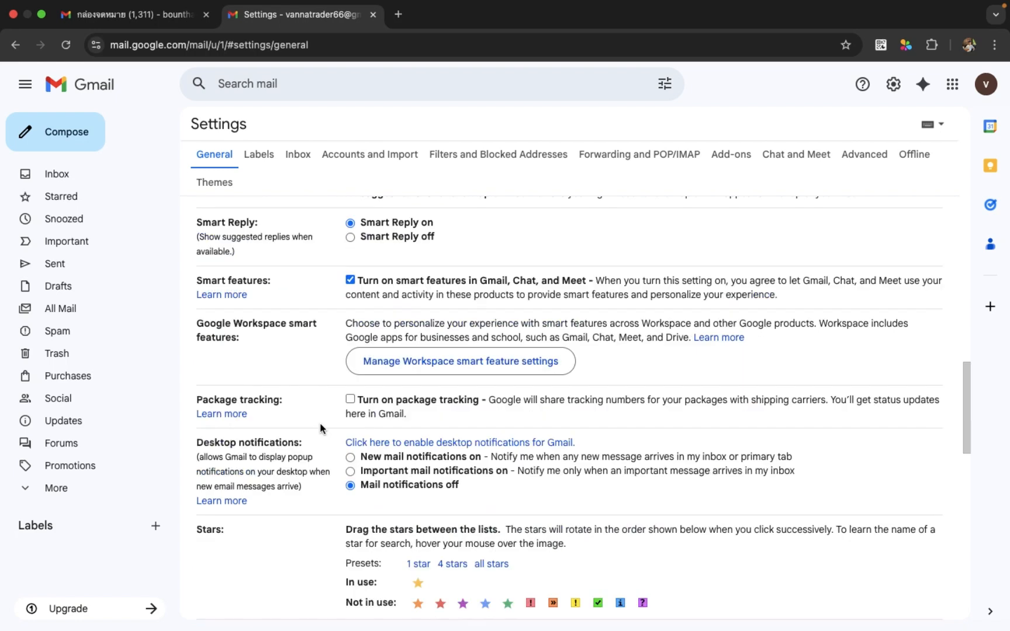
{"action": "scroll", "coordinate": [320, 423], "scroll_direction": "down", "scroll_amount": 15}
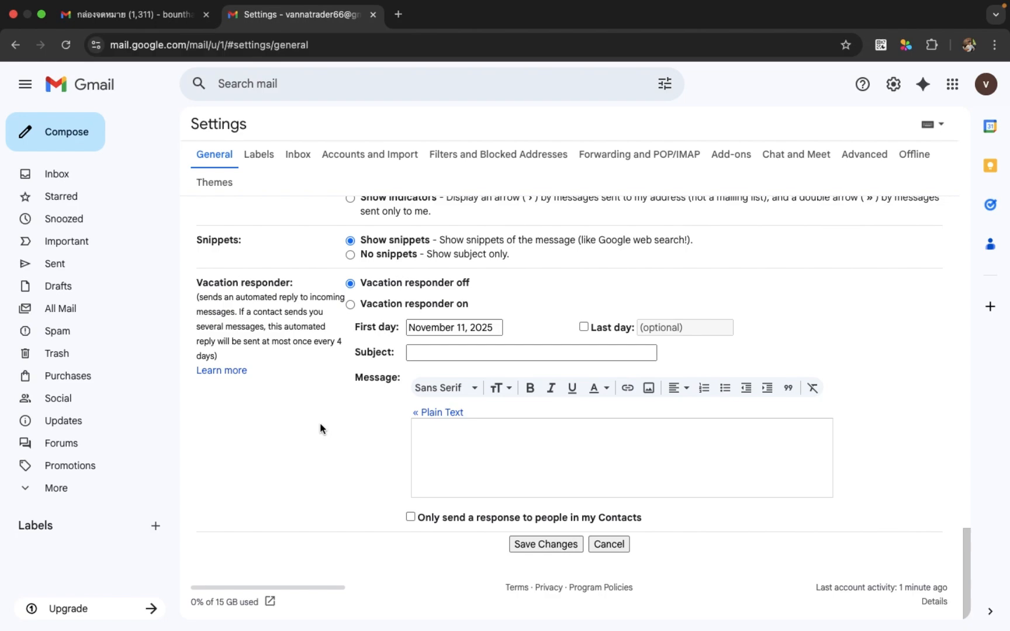
{"action": "scroll", "coordinate": [676, 340], "scroll_direction": "up", "scroll_amount": 20}
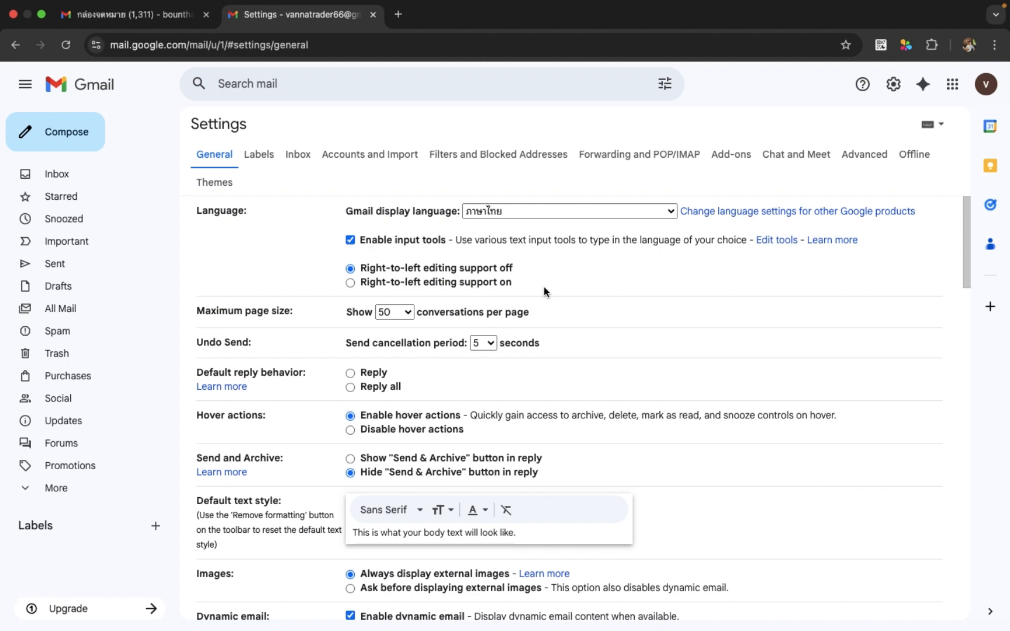
- Choose 'Add recovery phone' from the account avatar panel to open the recovery-phone setup
{"action": "left_click", "coordinate": [986, 85]}
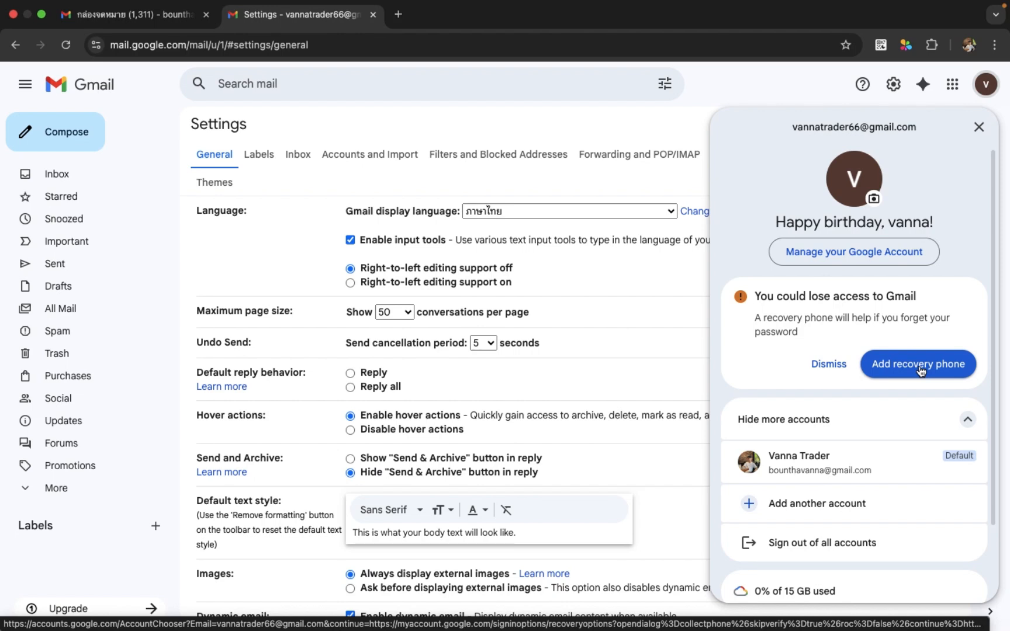
{"action": "left_click", "coordinate": [920, 366]}
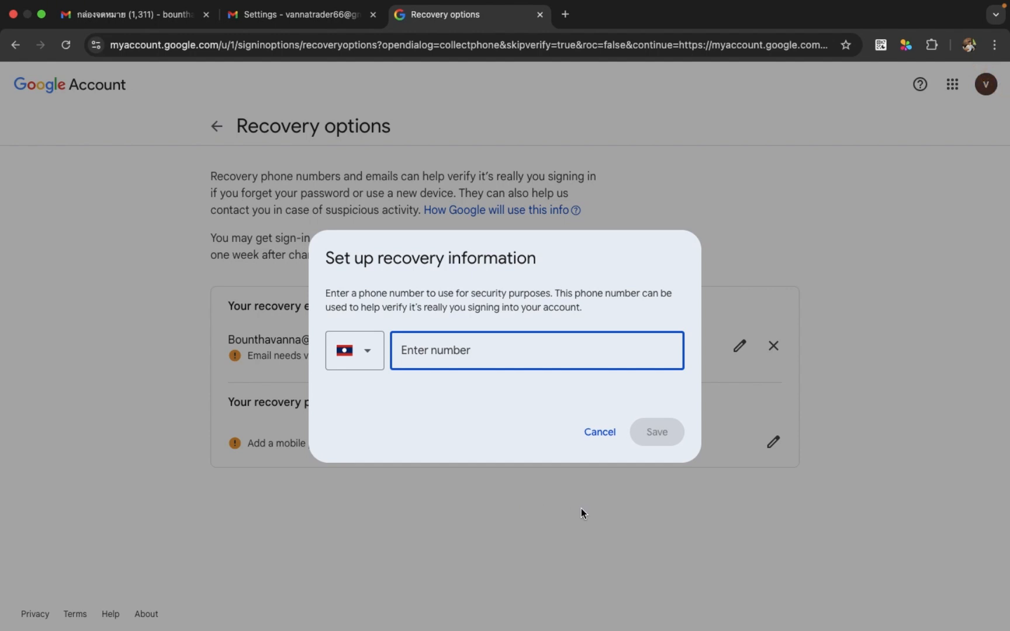
- Cancel the recovery-phone setup without a number and return to the Gmail Settings tab
{"action": "left_click", "coordinate": [602, 434]}
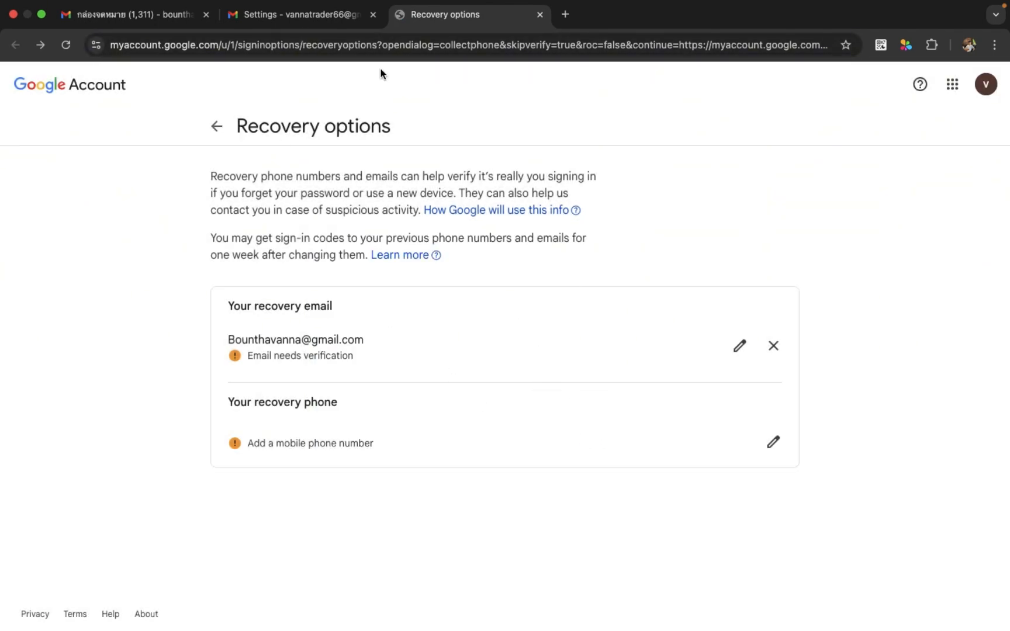
{"action": "left_click", "coordinate": [306, 19]}
{"action": "left_click", "coordinate": [545, 322]}
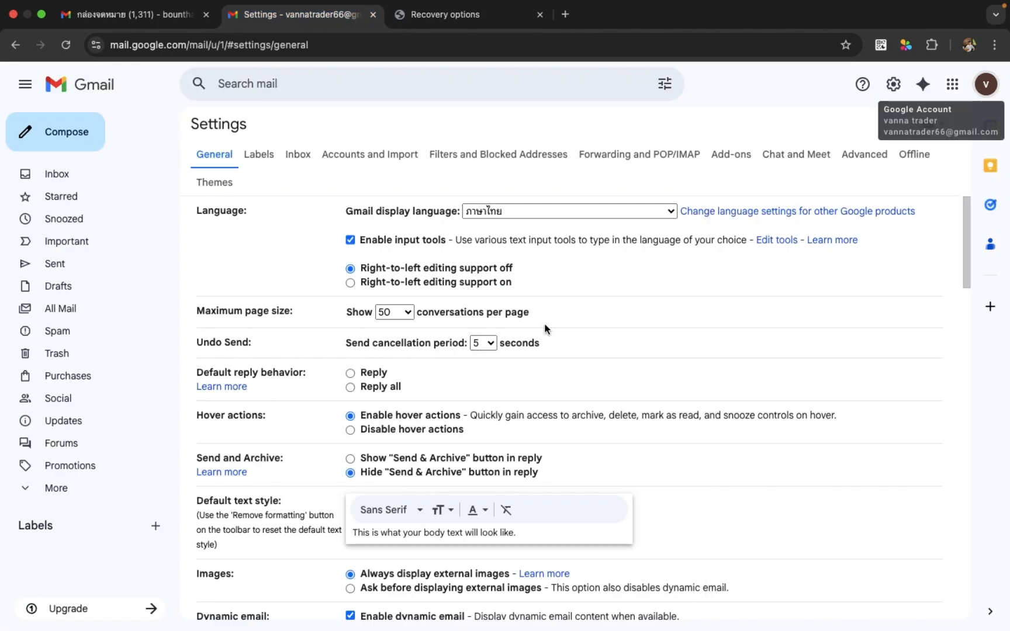